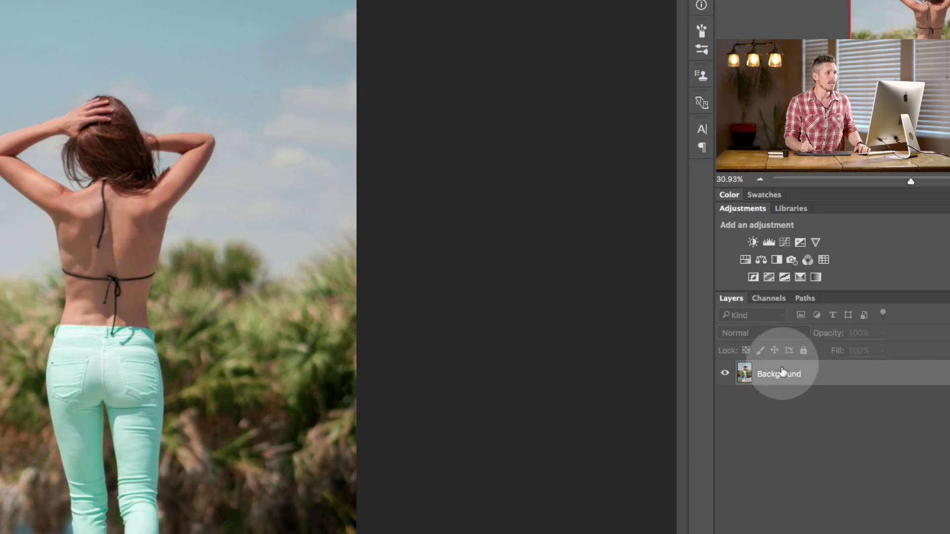
- Add a Black & White adjustment layer above the beach photo
click(777, 260)
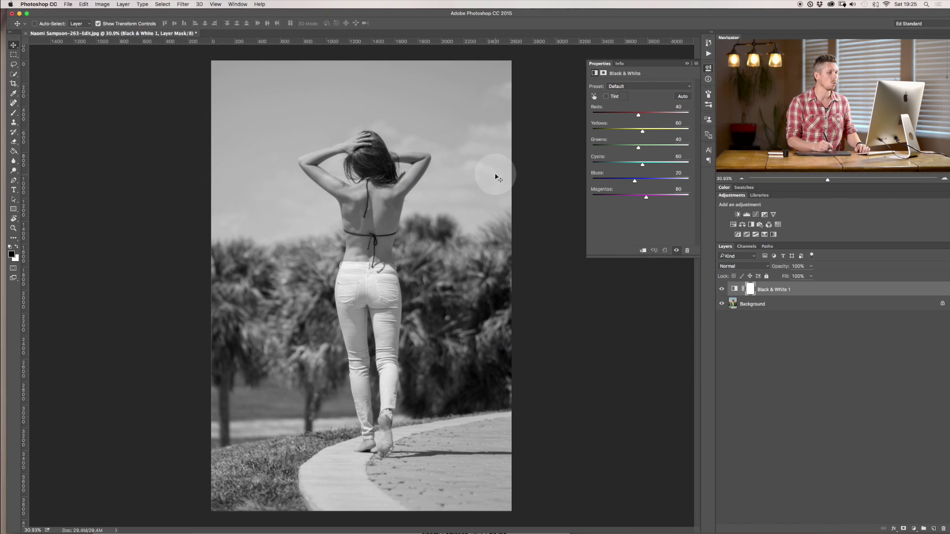
click(914, 529)
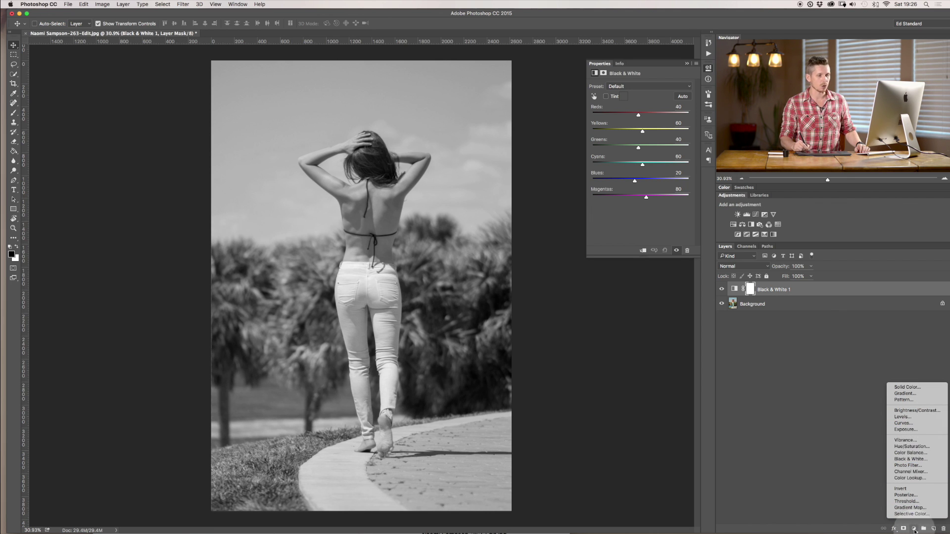
click(816, 424)
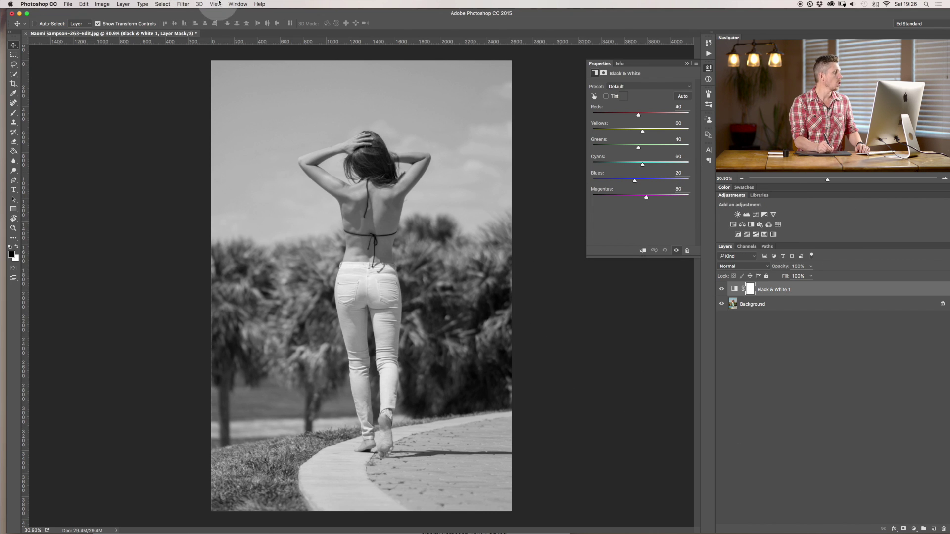
- Toggle the Black & White layer's visibility off and on to compare with the colour original
click(237, 4)
click(237, 4)
click(238, 4)
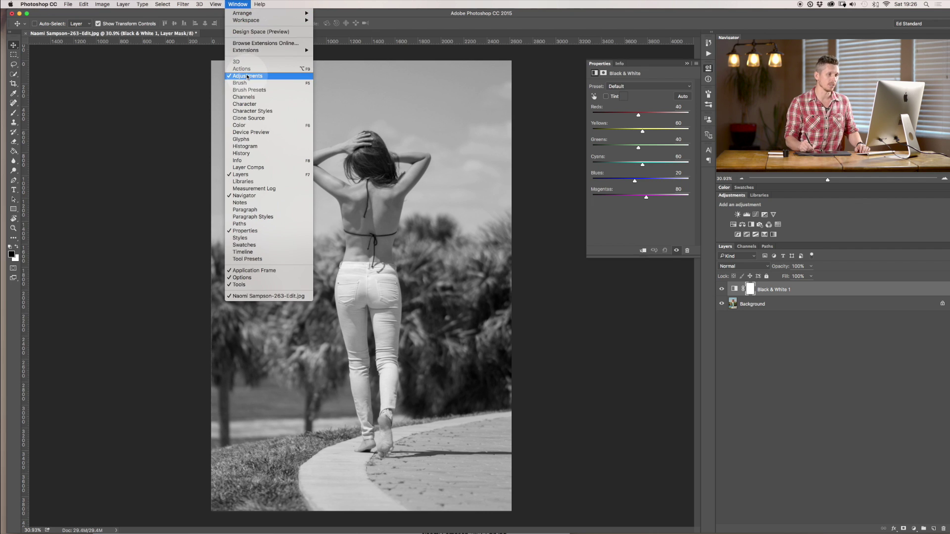
click(780, 339)
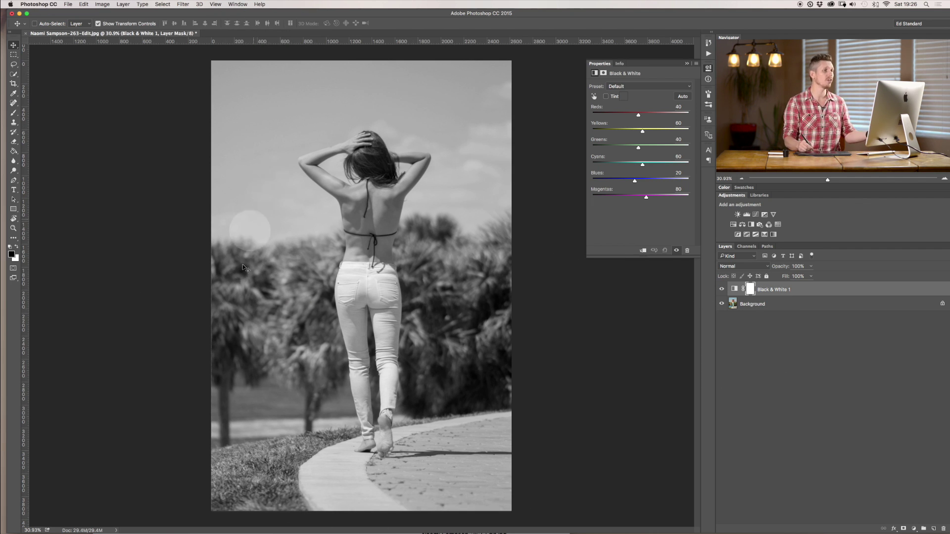
click(722, 290)
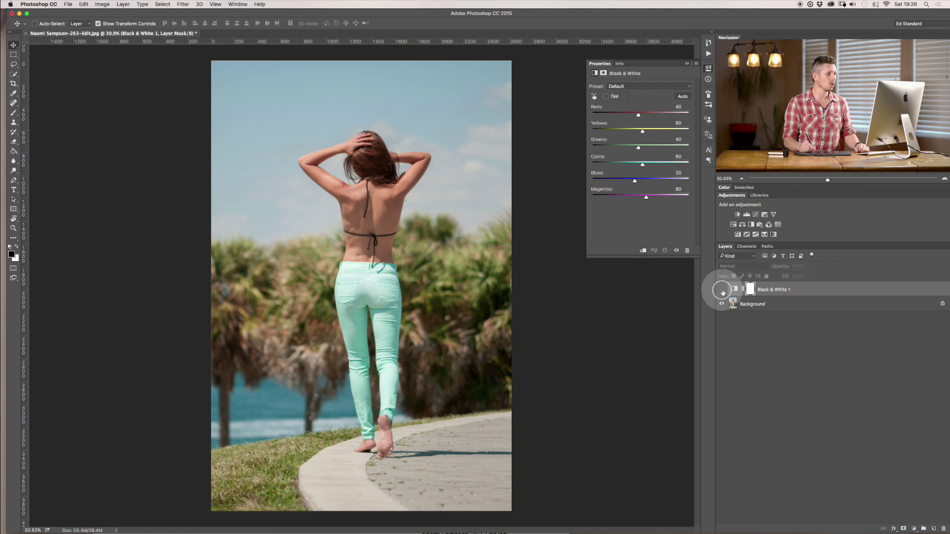
click(722, 290)
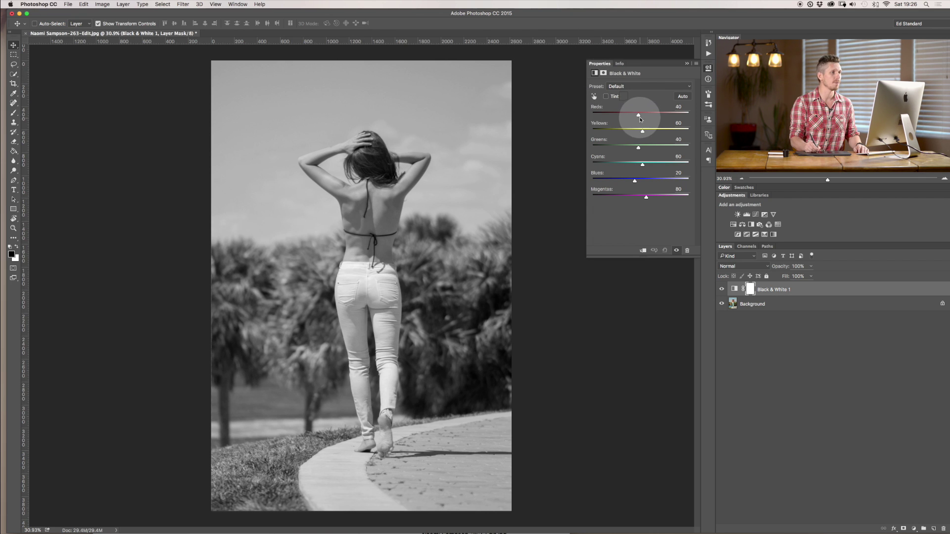
- Set Reds to 34 and Cyans to 55, comparing against the colour original
drag(638, 115, 669, 115)
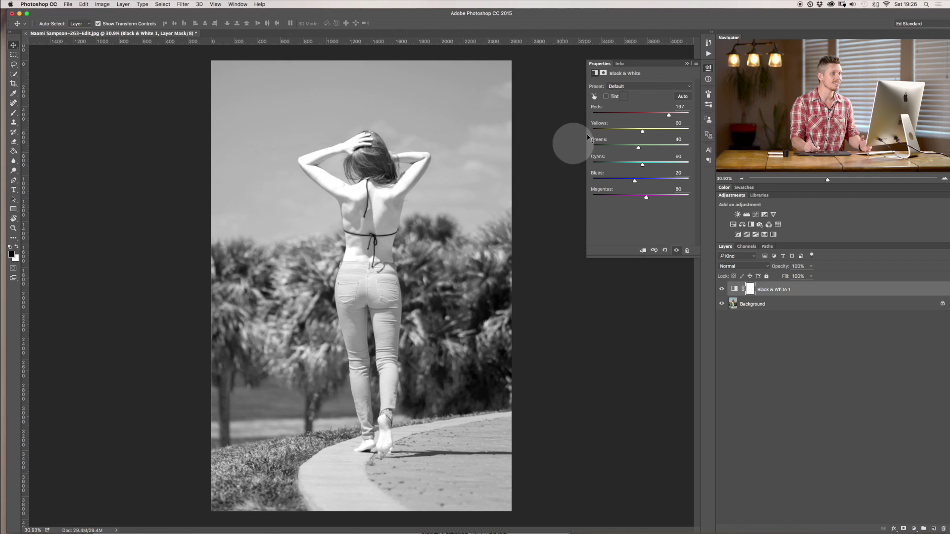
drag(669, 116, 591, 125)
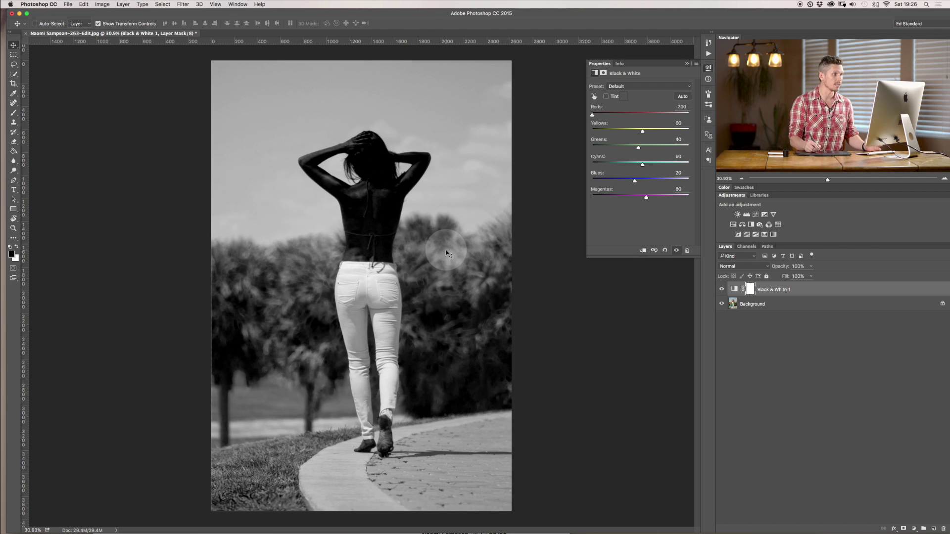
drag(595, 117, 636, 115)
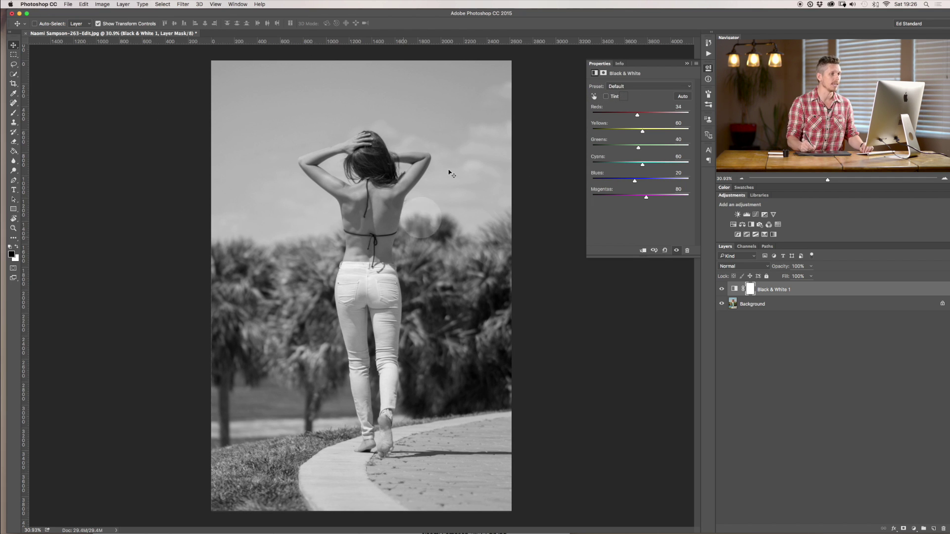
click(722, 290)
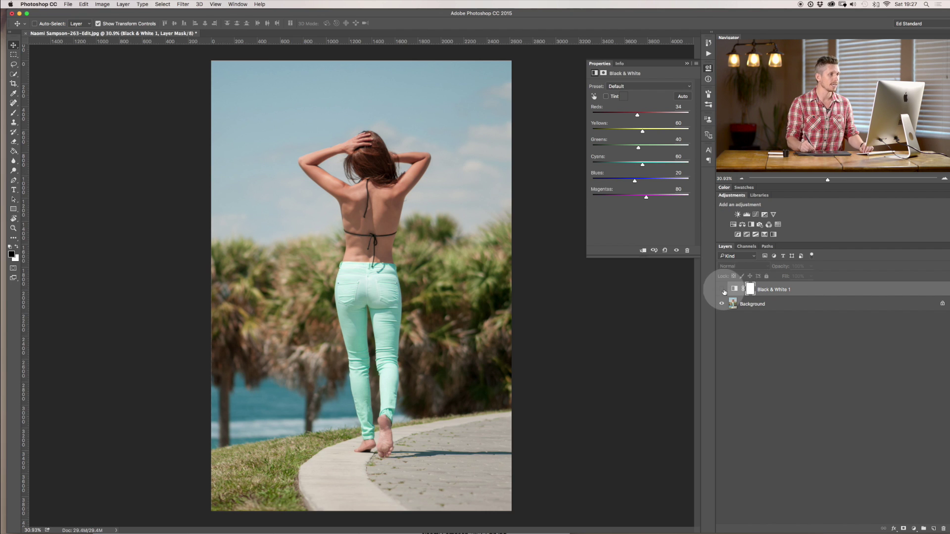
click(722, 289)
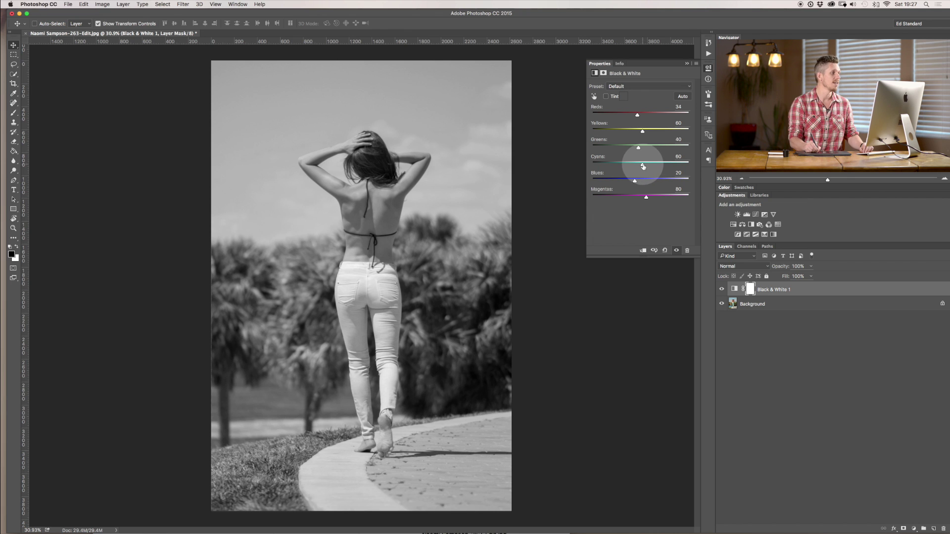
mouse_move(639, 165)
mouse_down()
mouse_move(593, 174)
mouse_move(670, 162)
mouse_move(636, 161)
mouse_move(678, 164)
mouse_move(615, 165)
mouse_move(668, 164)
mouse_move(641, 165)
mouse_up()
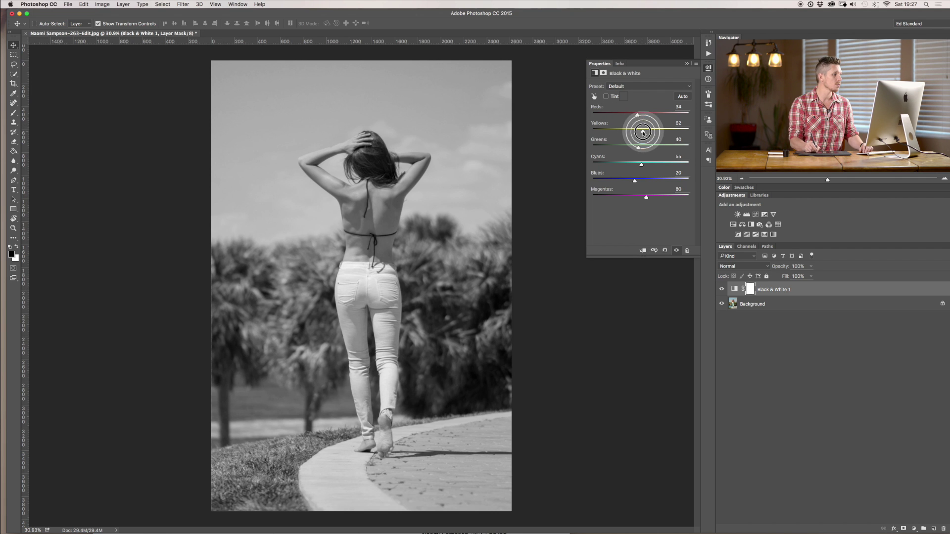
- Drag the Yellows, Greens and Cyans sliders down, darkening Blues and brightening Reds
drag(643, 131, 591, 131)
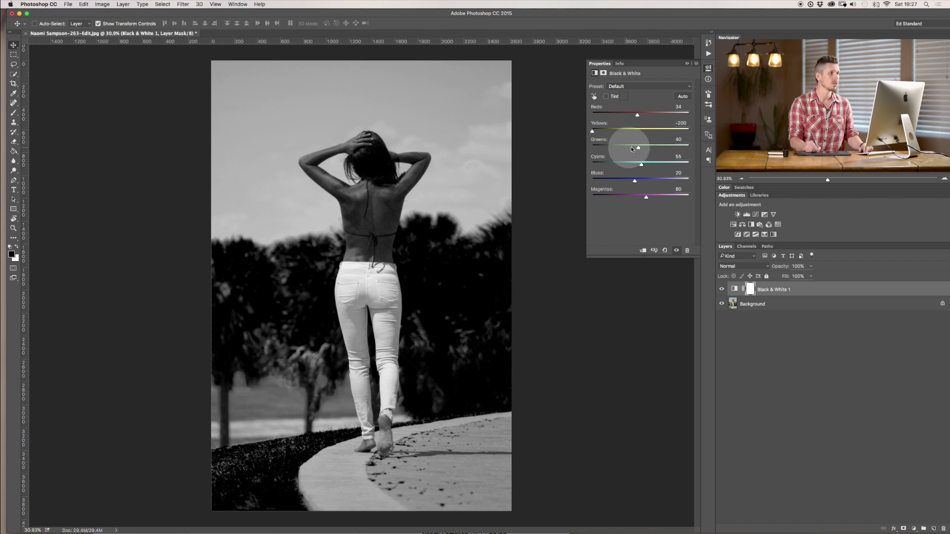
drag(639, 149, 557, 159)
drag(640, 164, 539, 177)
drag(637, 115, 610, 140)
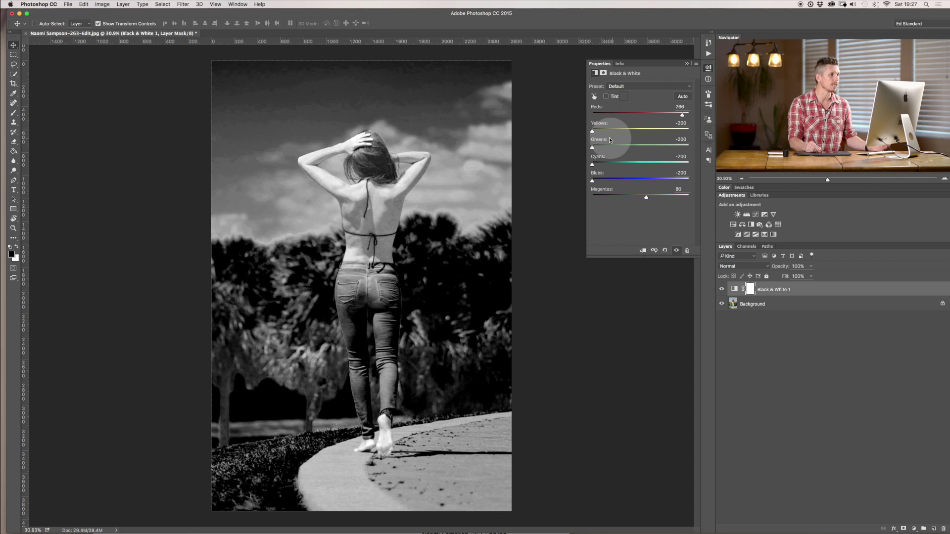
- Apply the Auto mix: Reds 15, Yellows 45, Greens 21, Cyans 65, Blues 31, Magentas 56
click(605, 131)
click(607, 146)
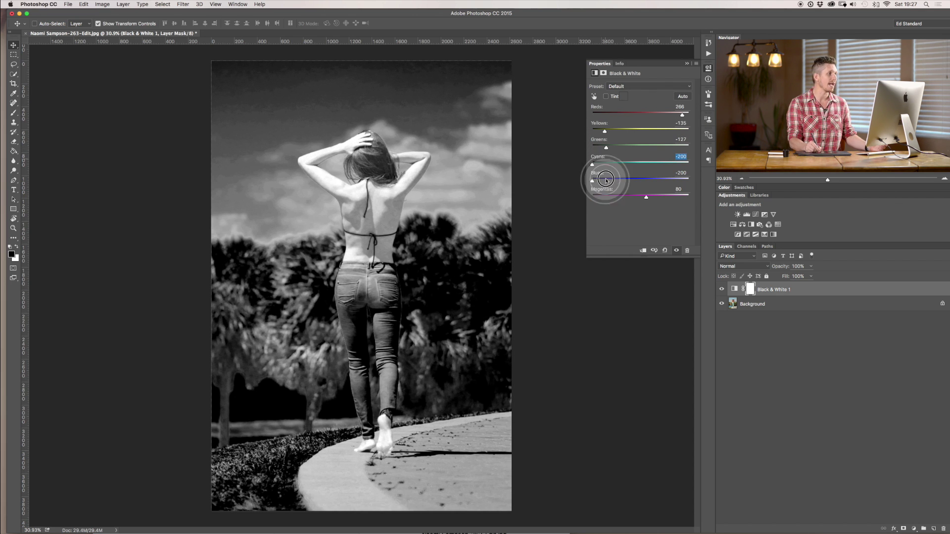
click(606, 179)
click(606, 164)
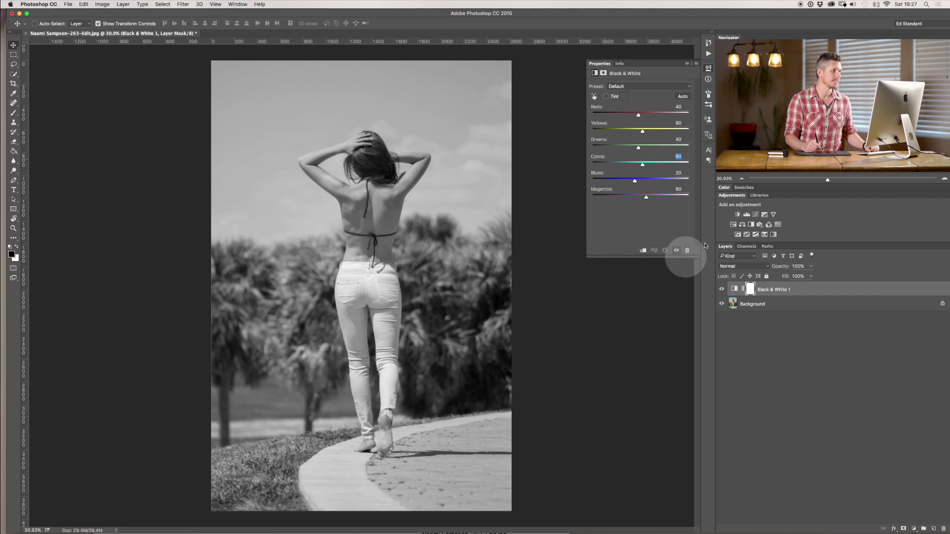
click(683, 96)
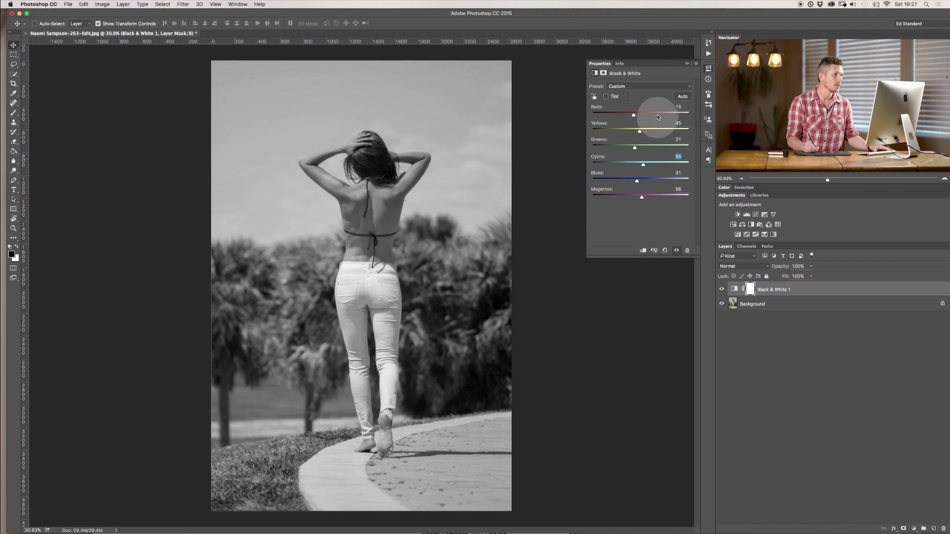
click(666, 89)
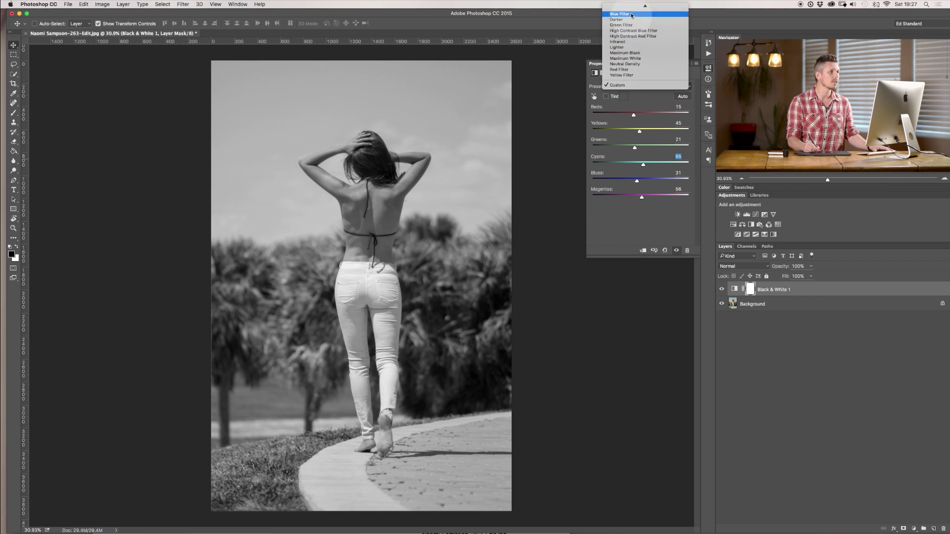
- Try the Darker, Blue Filter and Red Filter black-and-white presets
click(647, 100)
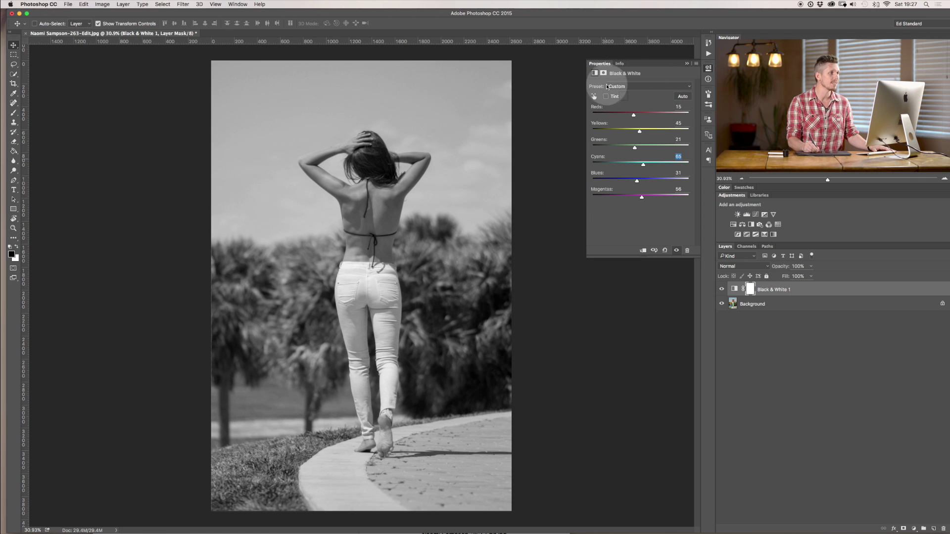
click(647, 87)
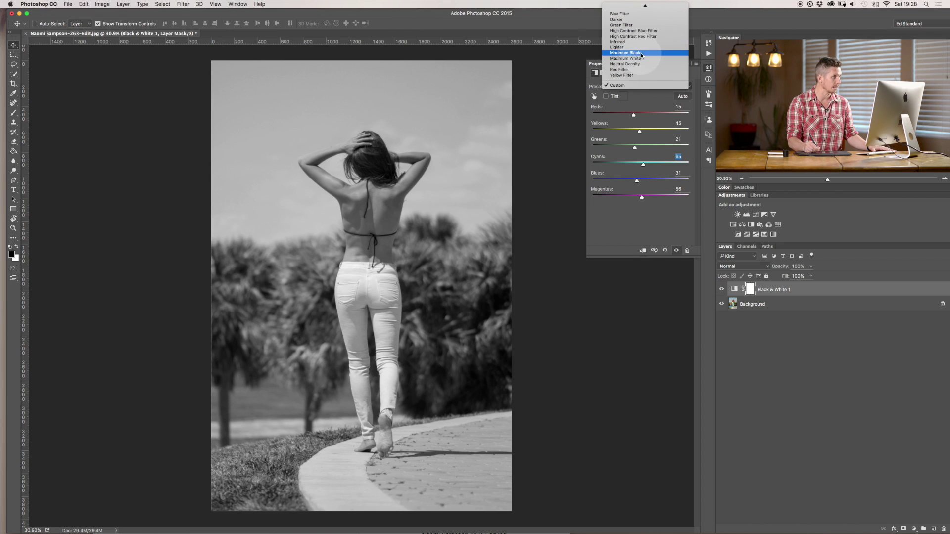
click(627, 20)
click(630, 87)
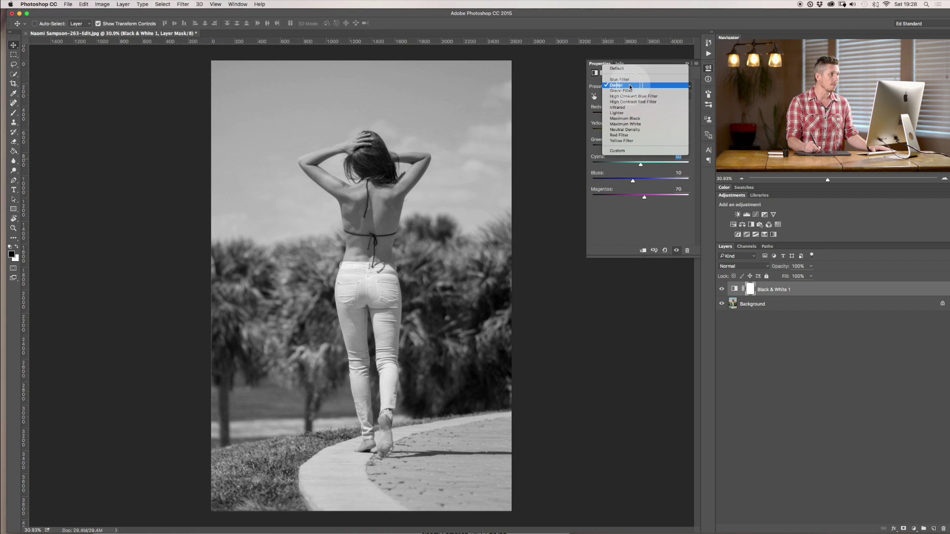
click(630, 81)
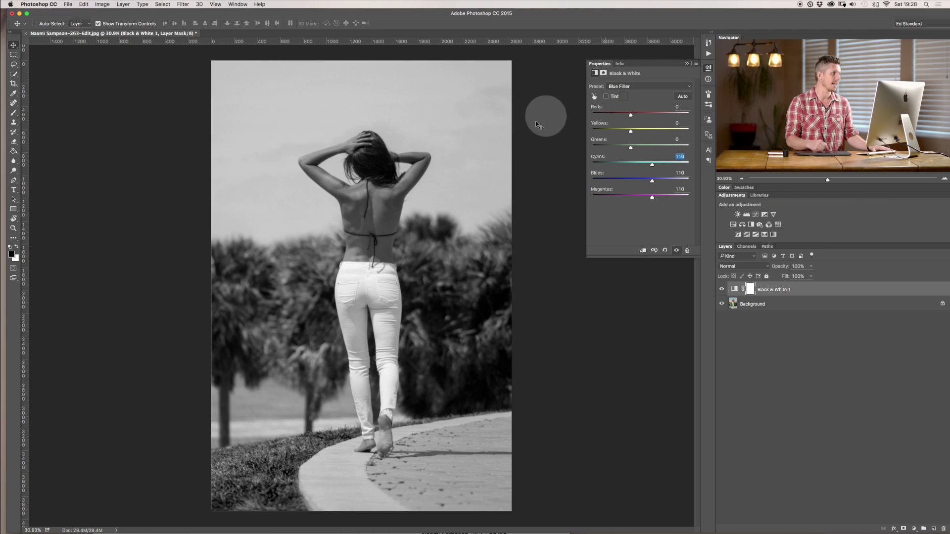
click(622, 86)
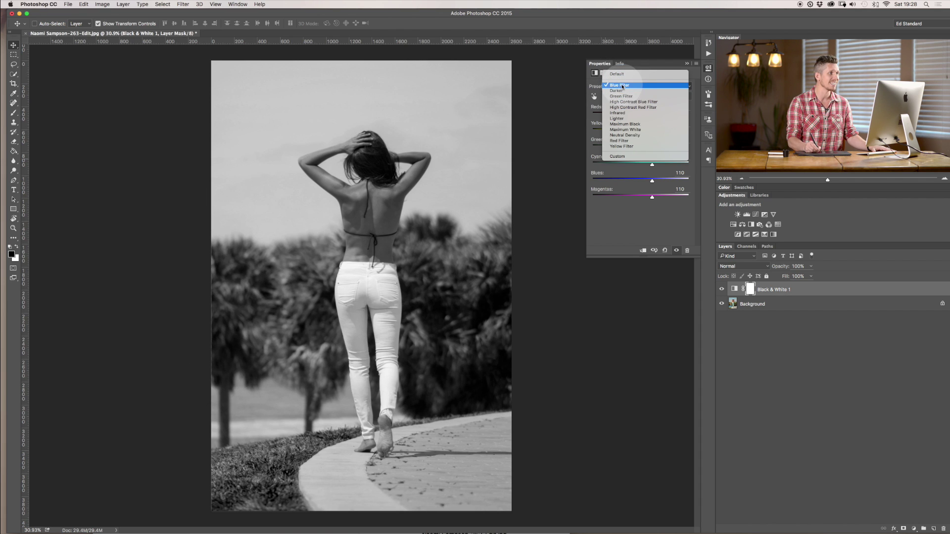
click(627, 141)
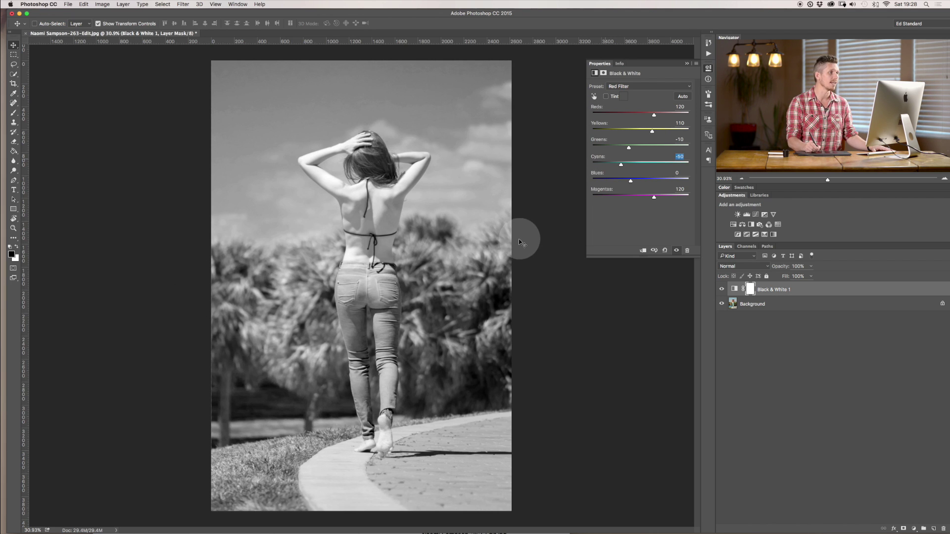
- Try the Lighter, Infrared, Neutral Density and Yellow Filter presets
click(636, 88)
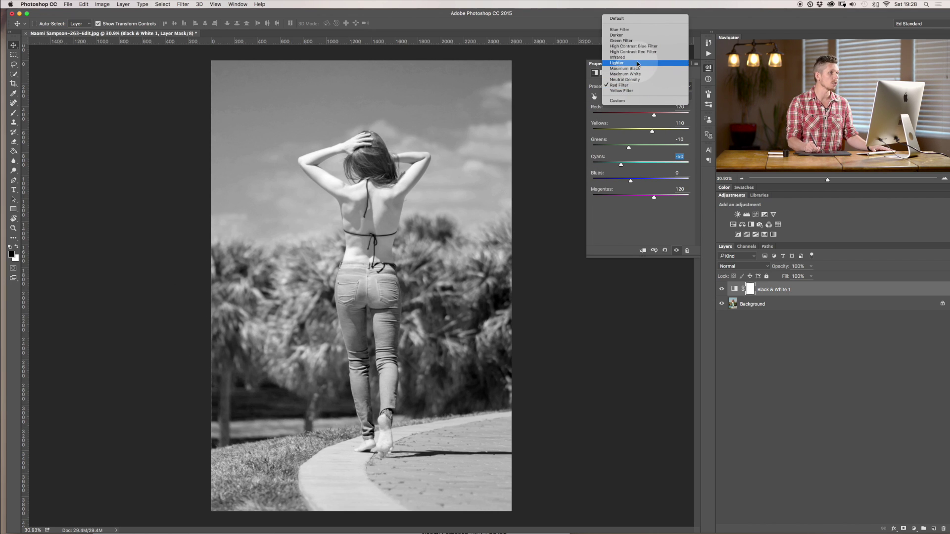
click(635, 74)
click(635, 84)
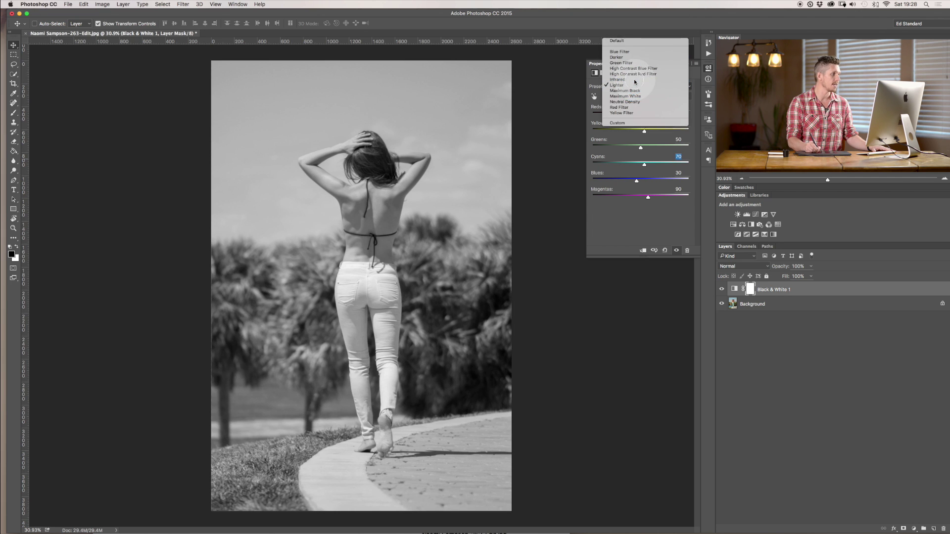
click(635, 80)
click(636, 87)
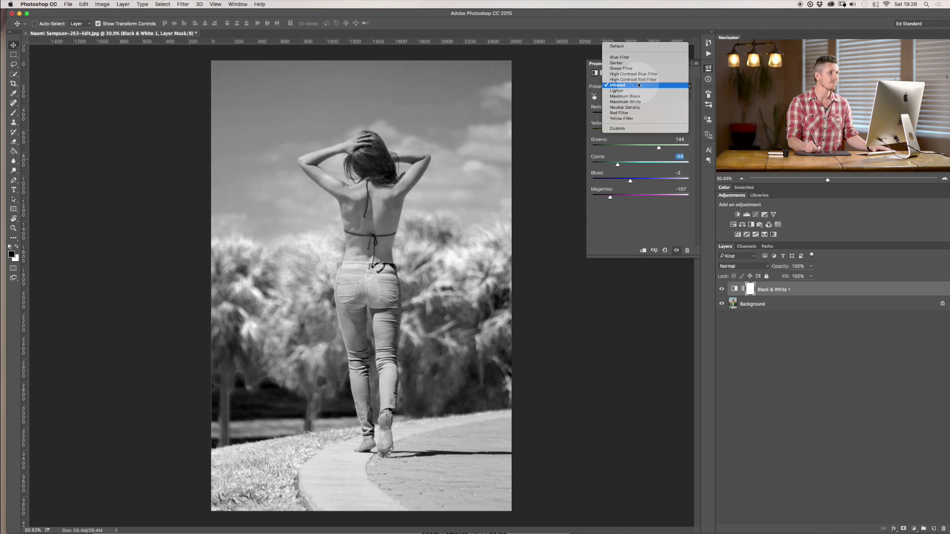
click(634, 112)
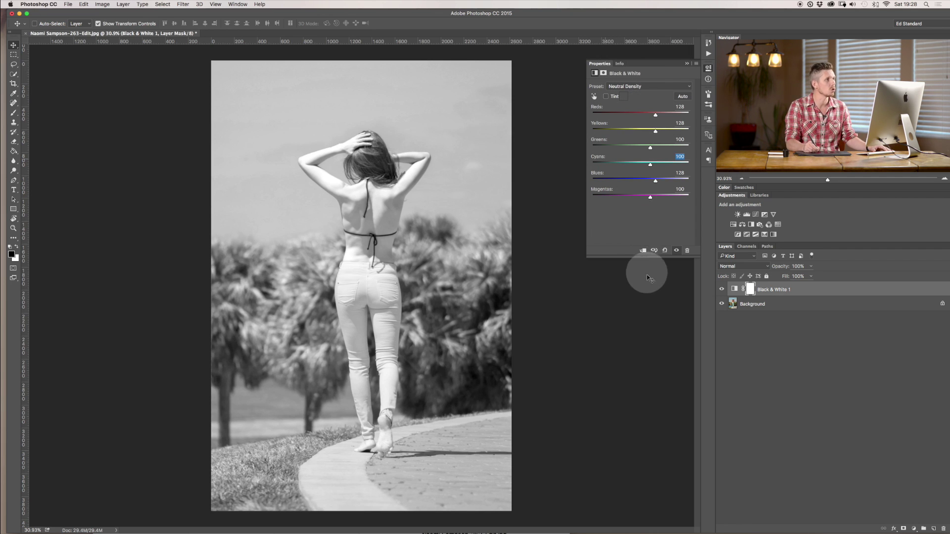
click(639, 87)
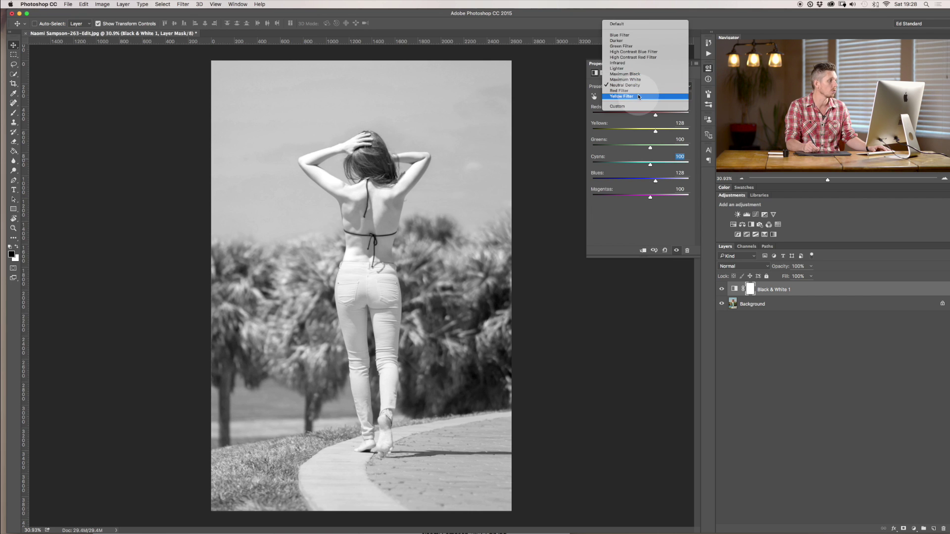
click(638, 97)
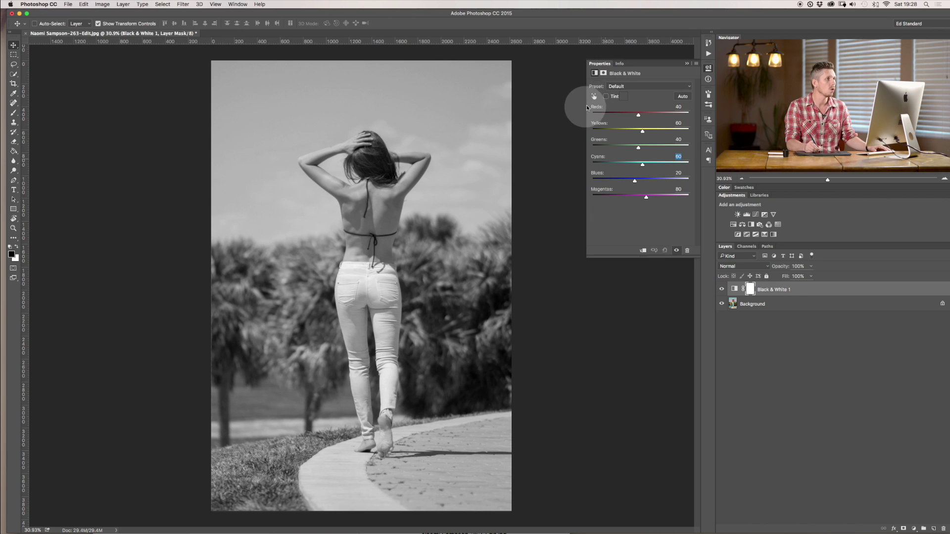
- Enable on-image targeted adjustment and compare the black-and-white result with the colour original
click(594, 96)
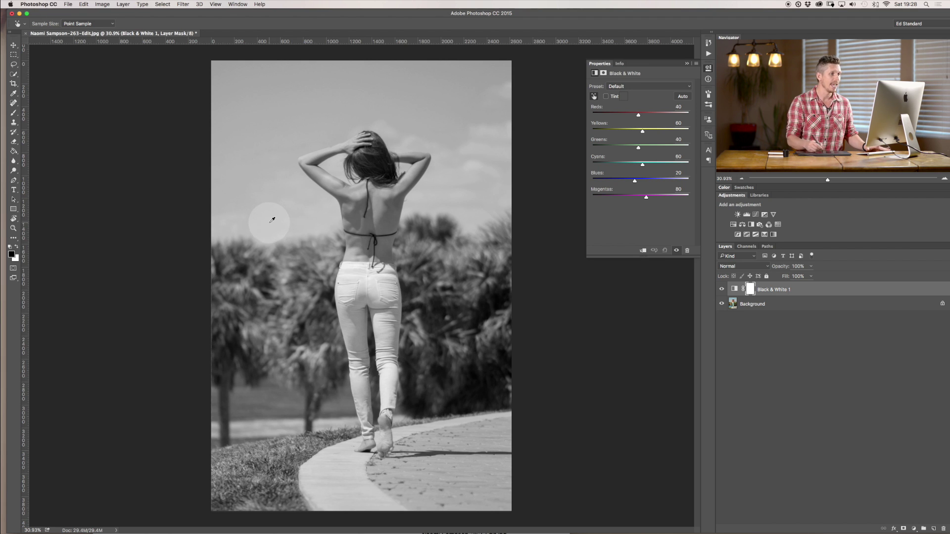
click(722, 289)
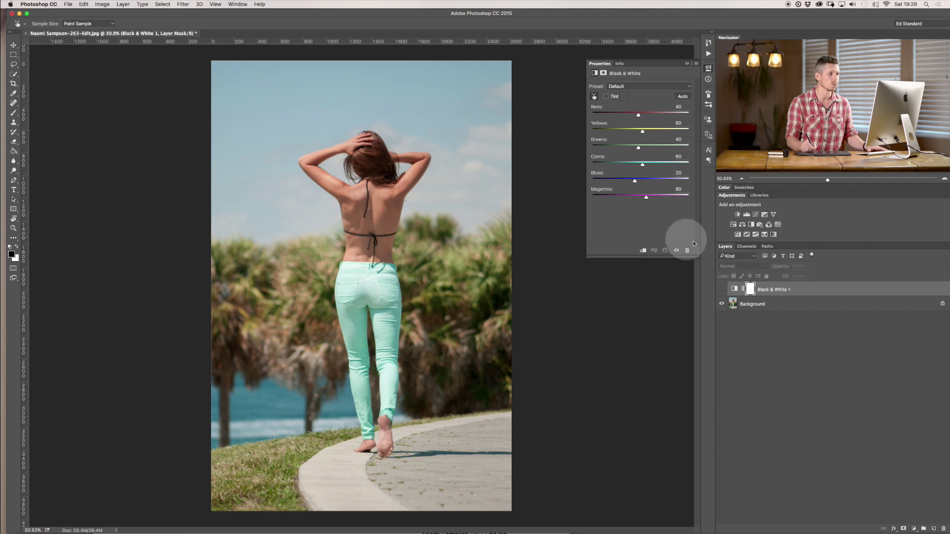
click(722, 291)
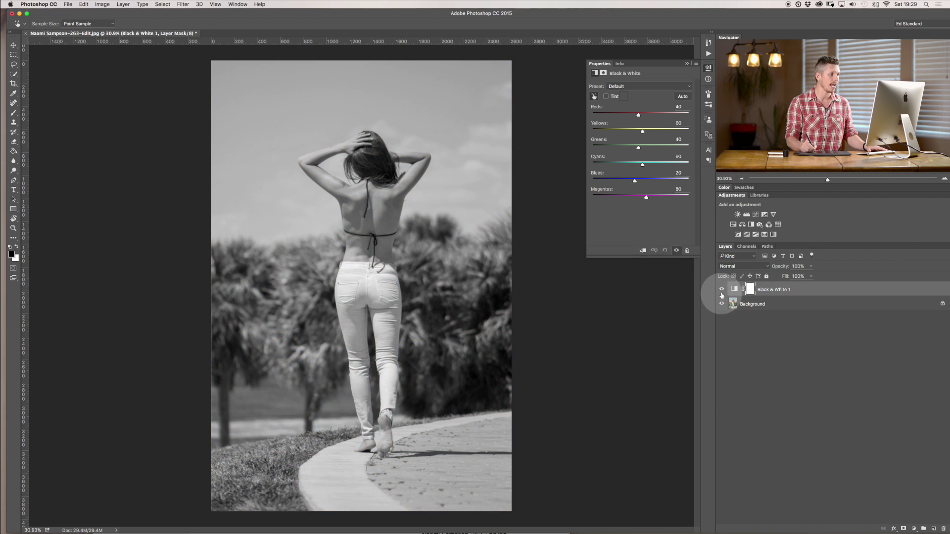
click(722, 290)
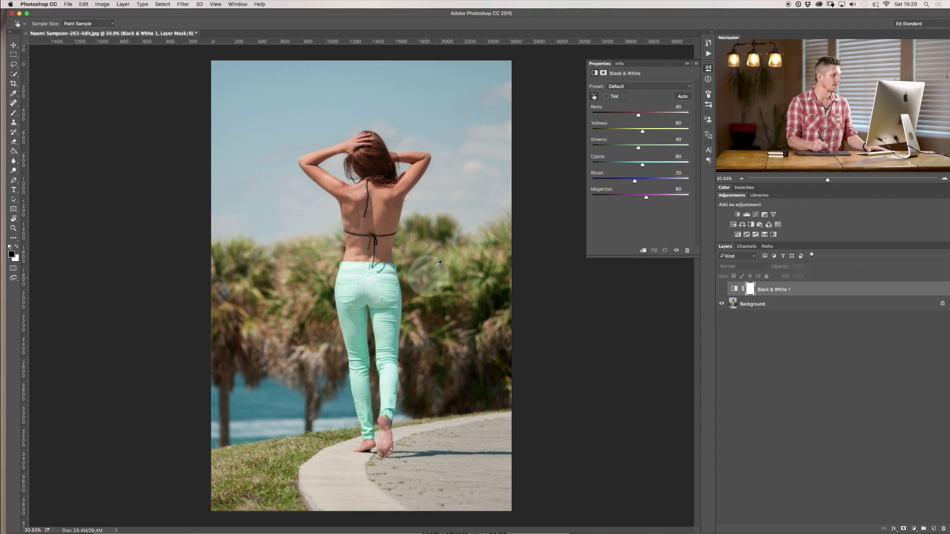
click(722, 290)
- Drag on the grass, skin and sky to set Yellows 113, Reds -18 and Cyans 14
drag(252, 463, 307, 454)
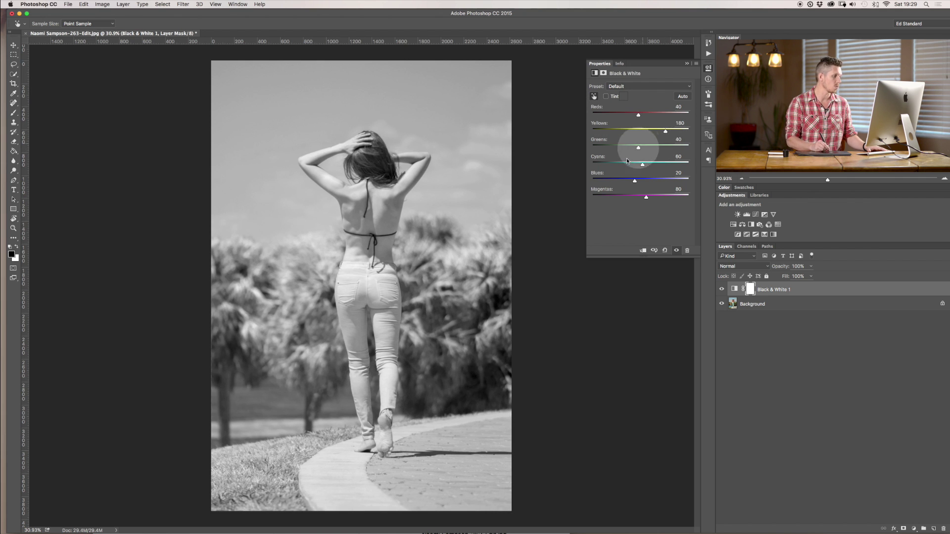
drag(292, 467, 257, 478)
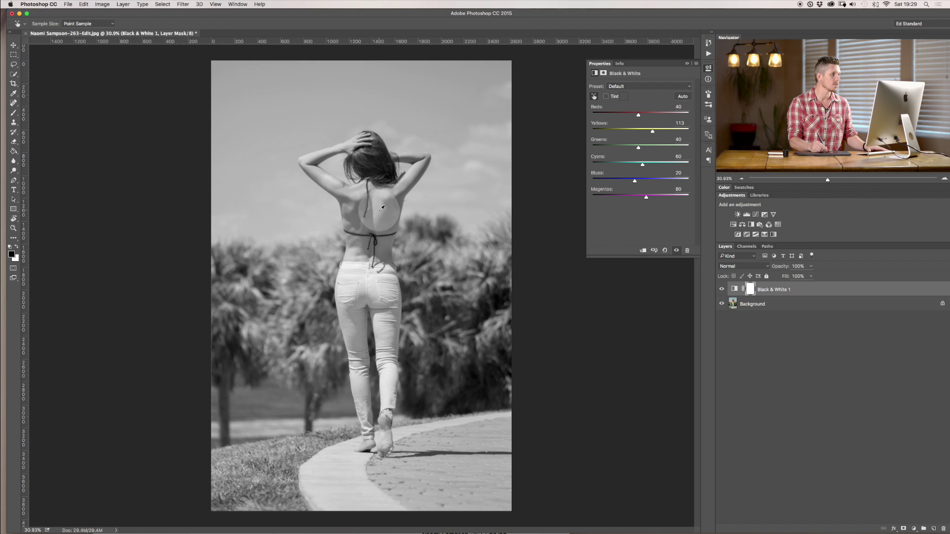
drag(384, 211, 340, 209)
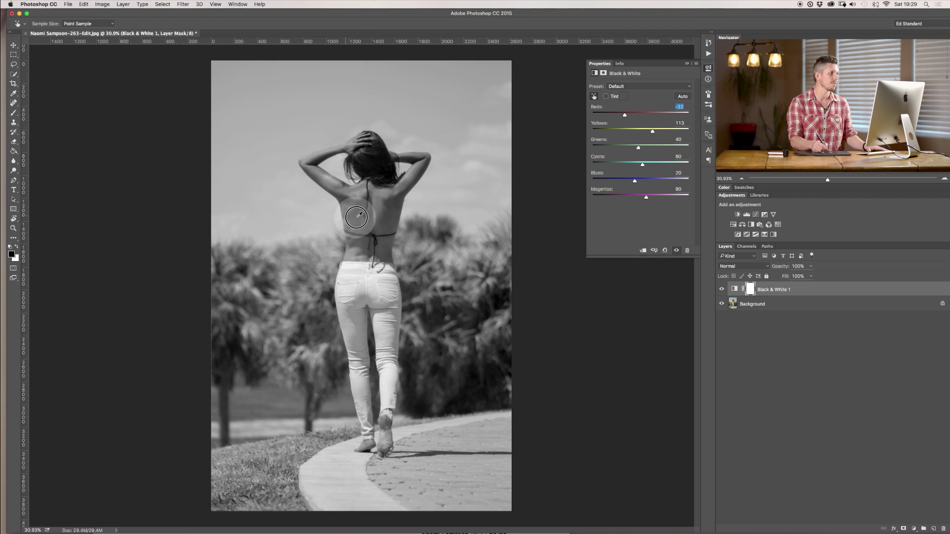
mouse_move(292, 116)
mouse_down()
mouse_move(312, 108)
mouse_move(237, 120)
mouse_move(277, 114)
mouse_up()
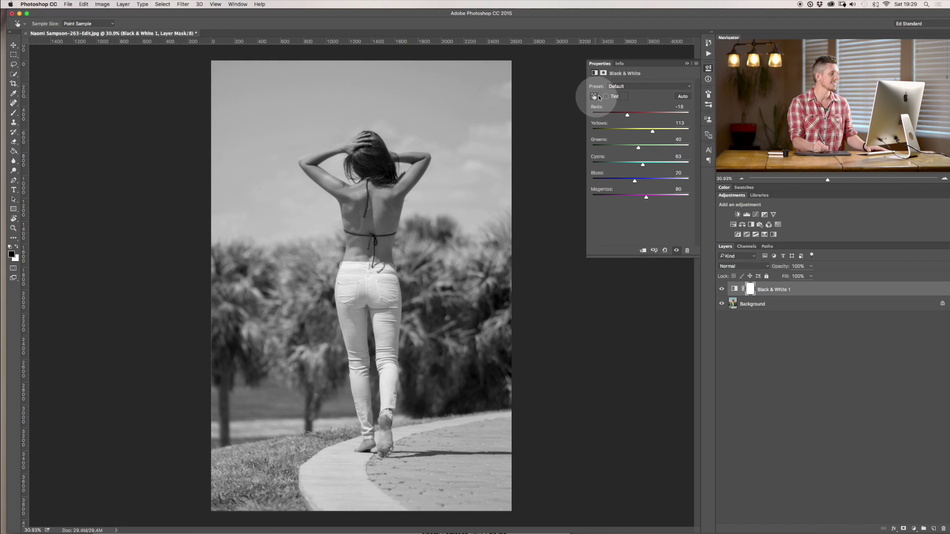
drag(363, 91, 309, 94)
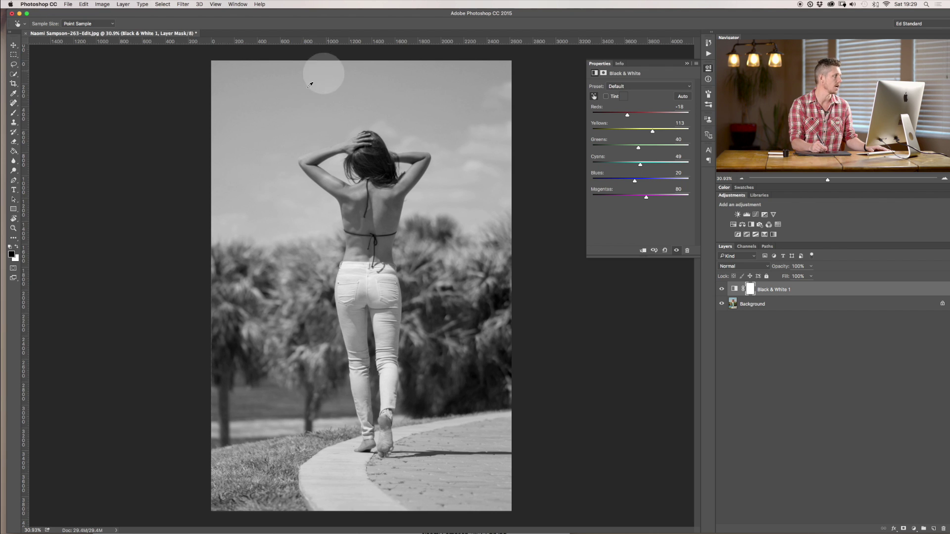
mouse_move(382, 89)
mouse_down()
mouse_move(339, 90)
mouse_move(386, 89)
mouse_move(377, 101)
mouse_up()
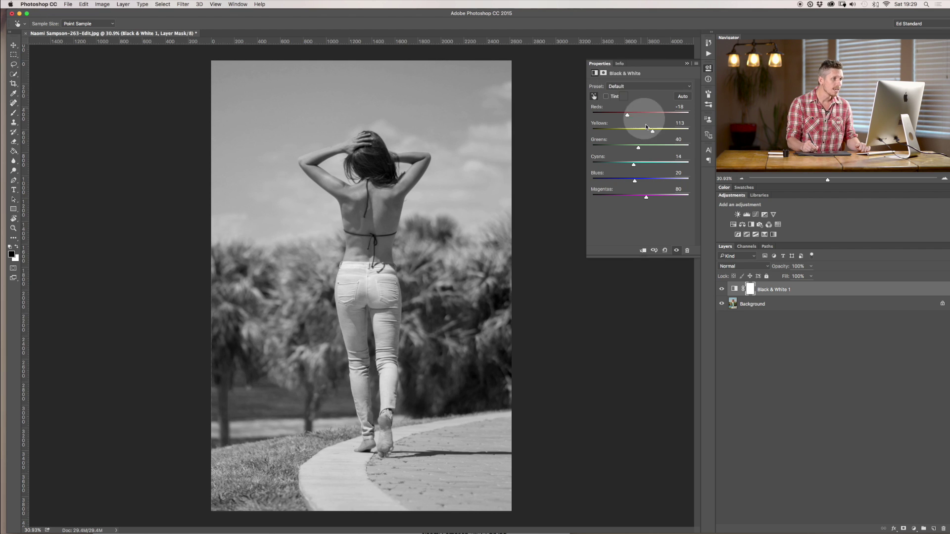
- Reset the mix to default values and try a light blue tint colour
click(664, 250)
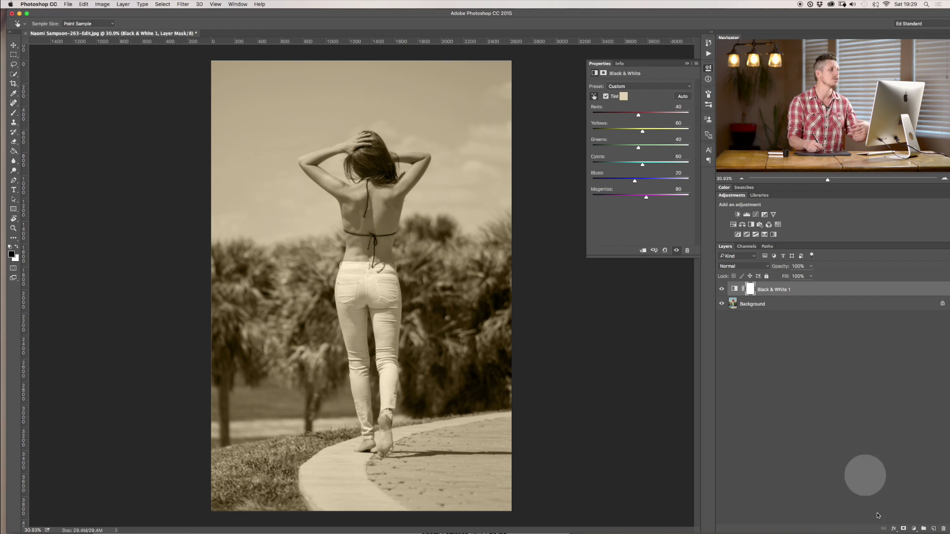
click(623, 96)
click(596, 394)
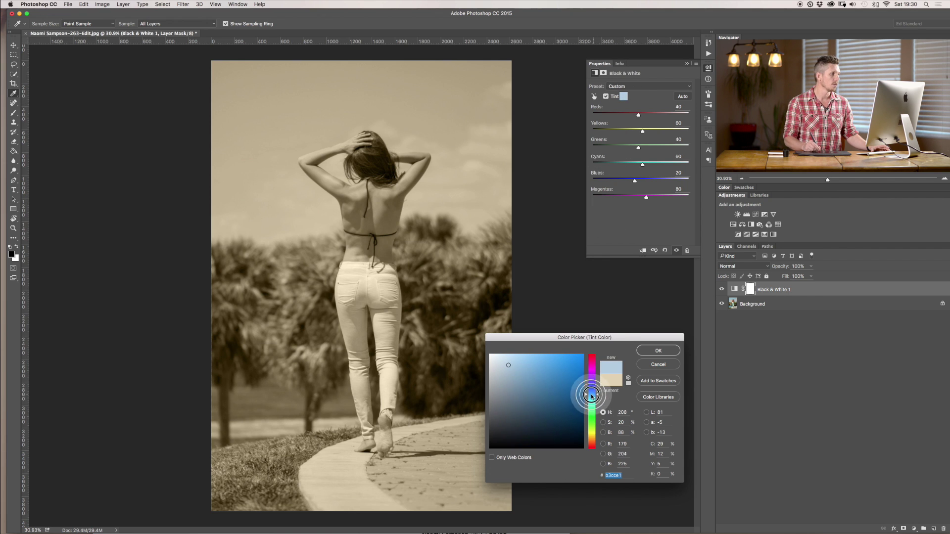
click(567, 389)
drag(561, 380, 518, 360)
- Try pale purple and magenta tints, cancel the colour change, and switch Tint off
click(592, 379)
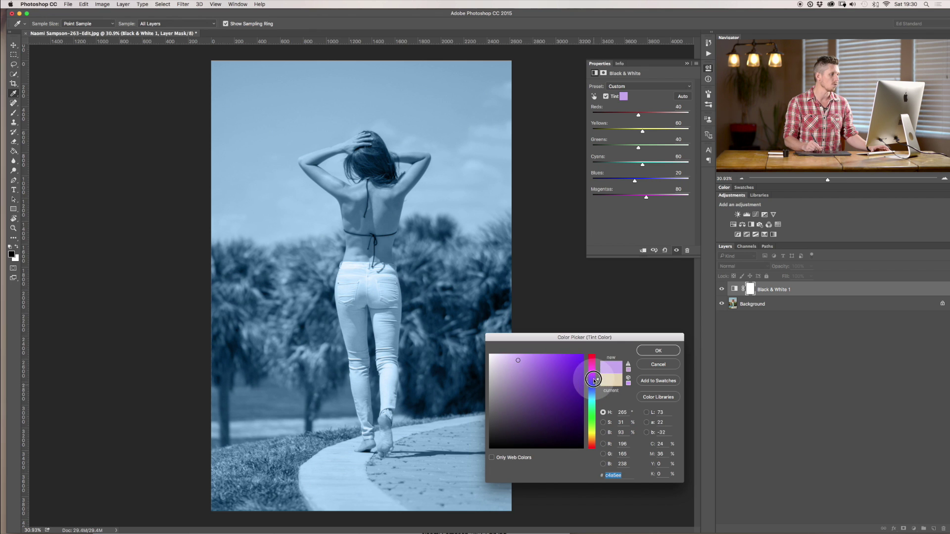
drag(595, 380, 594, 379)
drag(513, 372, 515, 372)
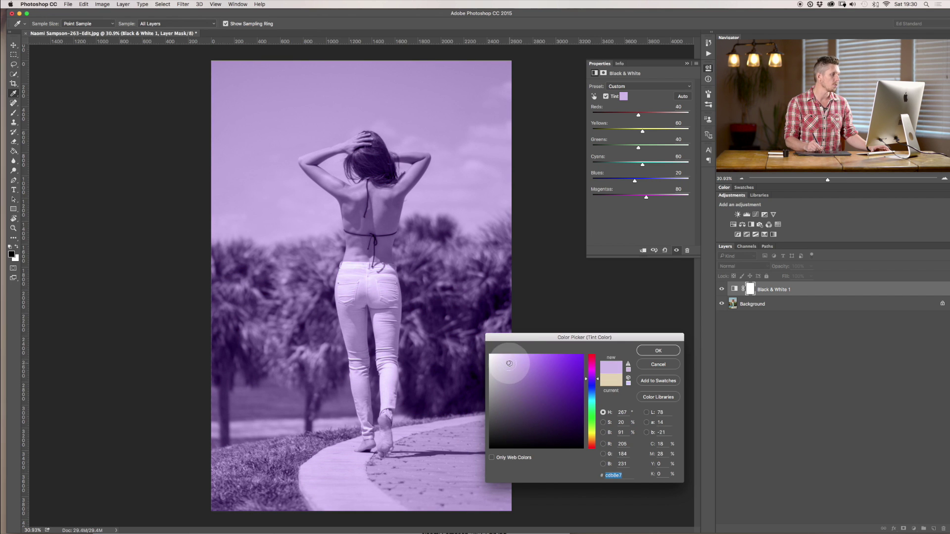
click(592, 372)
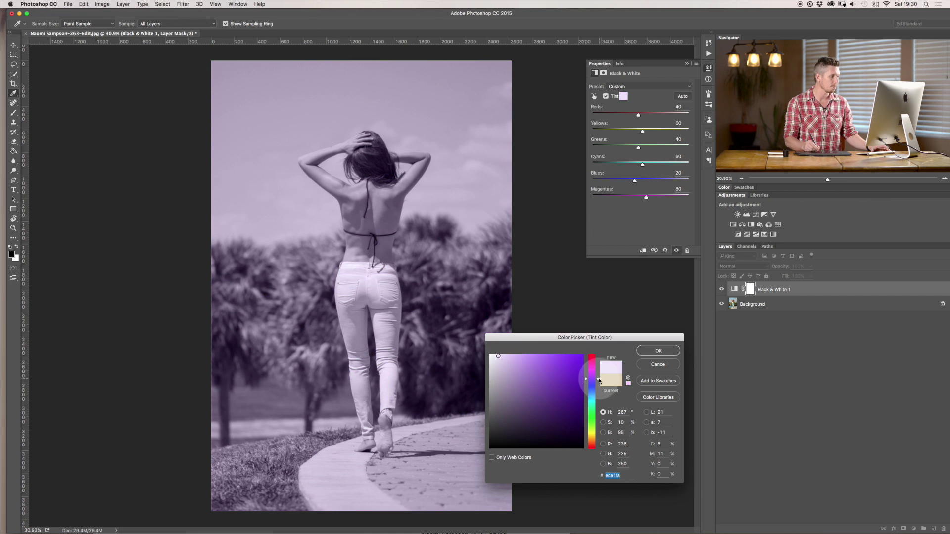
drag(599, 381, 597, 373)
click(644, 345)
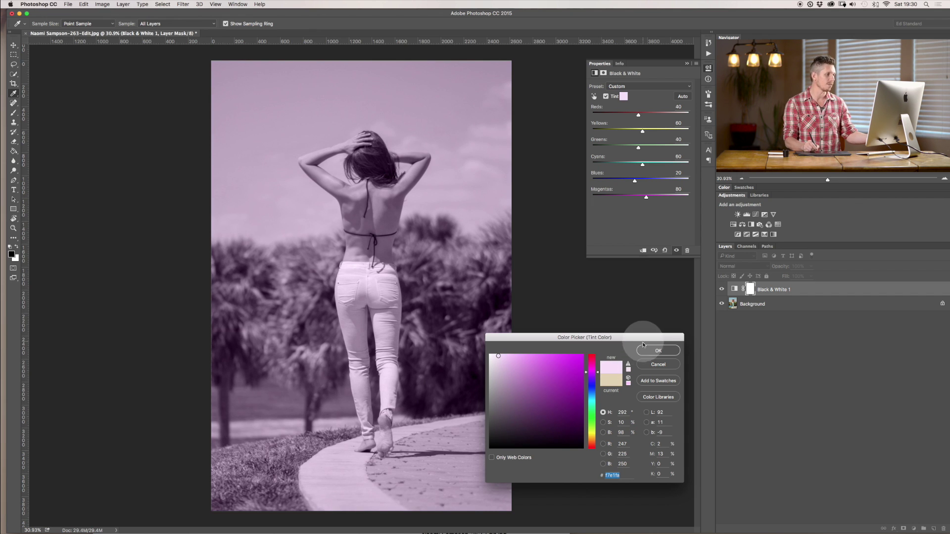
click(653, 365)
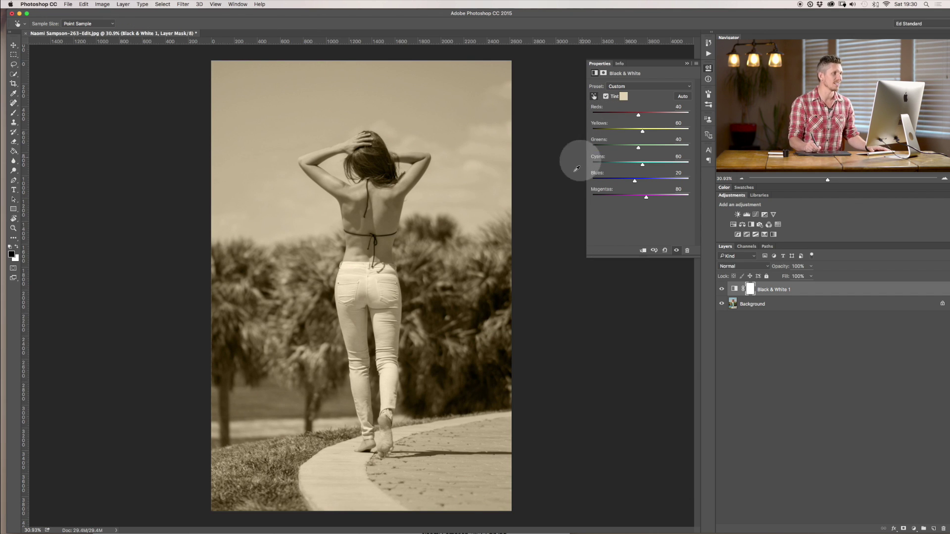
click(606, 96)
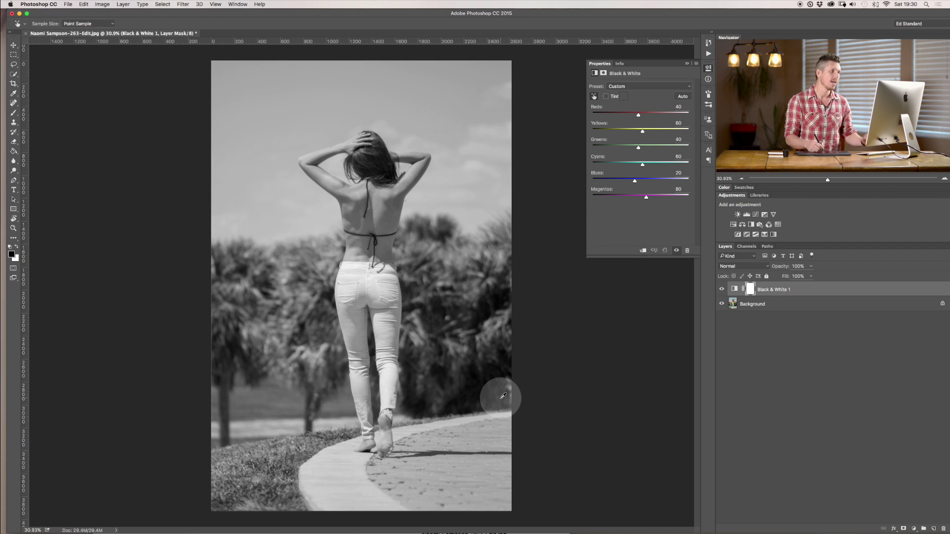
- Lower Reds and set Cyans to -37, then fade the Black & White layer to 24% opacity
click(687, 64)
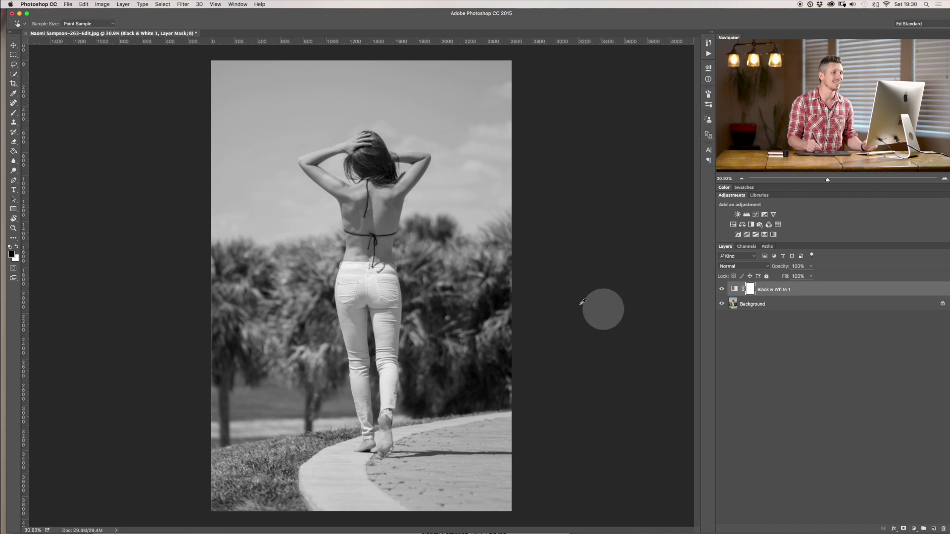
double_click(736, 288)
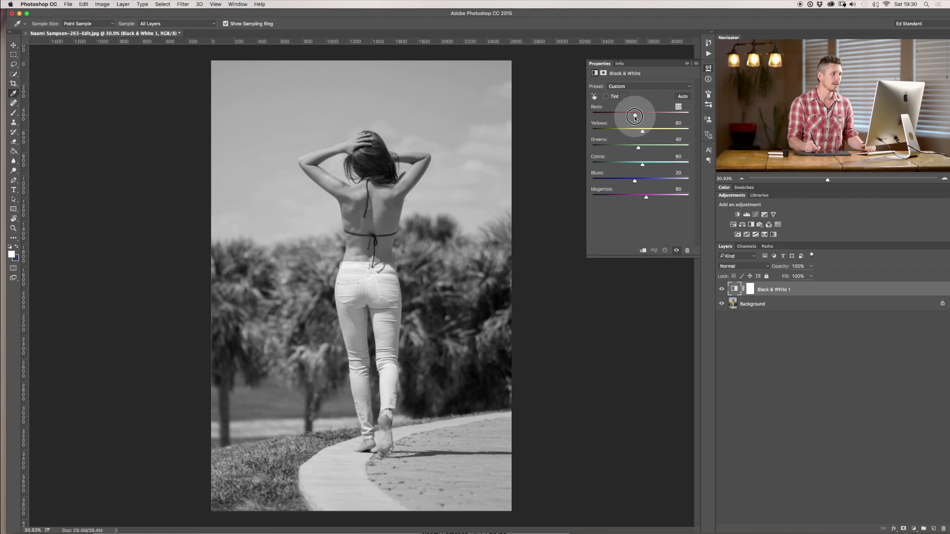
drag(636, 116, 631, 115)
drag(642, 165, 624, 165)
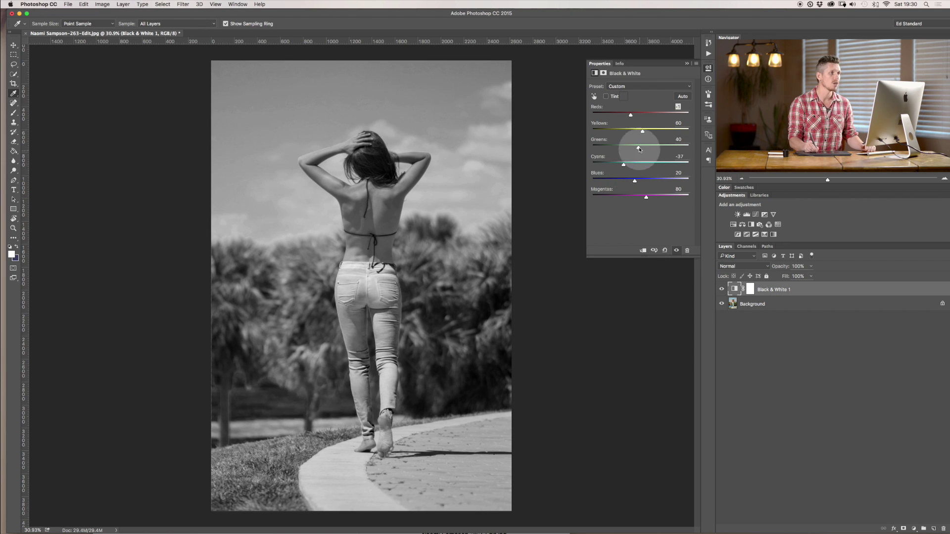
click(685, 65)
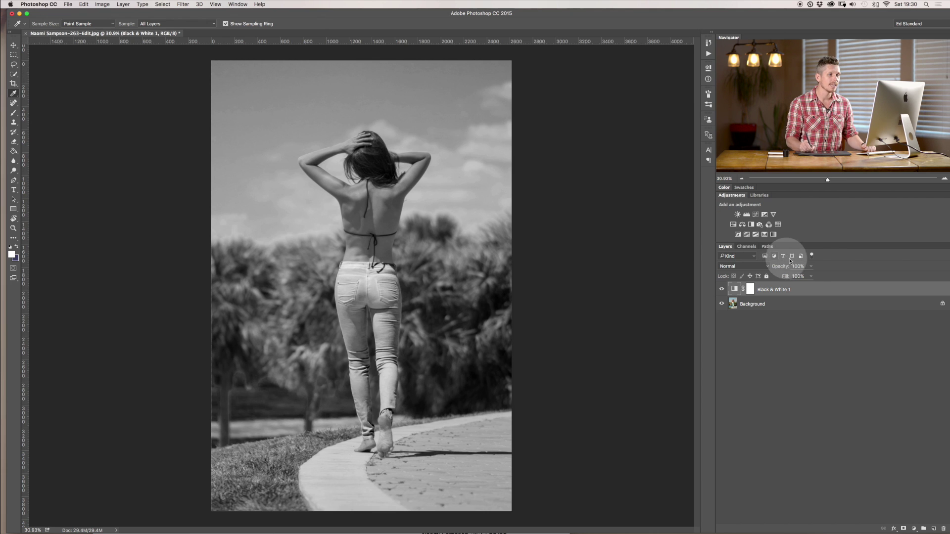
drag(799, 277, 780, 293)
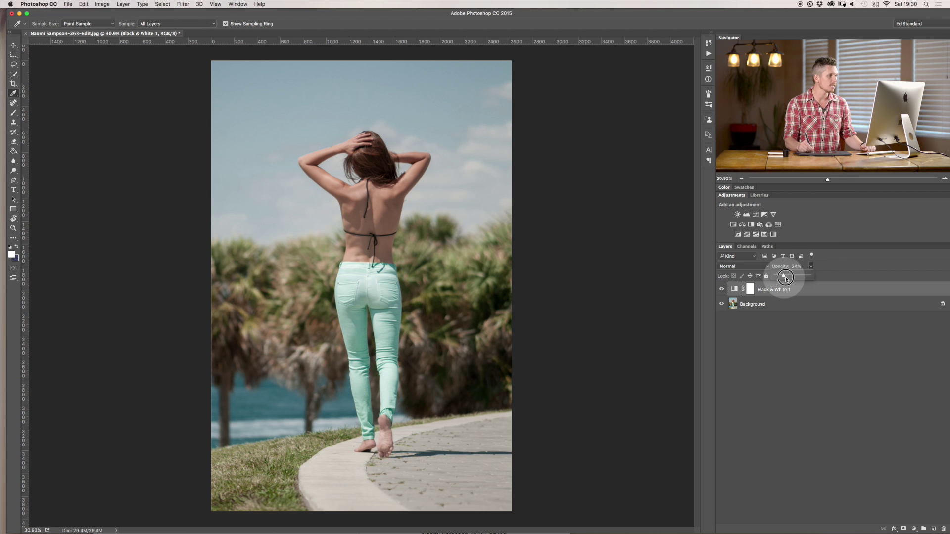
- Set the Black & White layer to 40% opacity and experiment with the Reds, Cyans and Blues sliders
drag(789, 275, 790, 277)
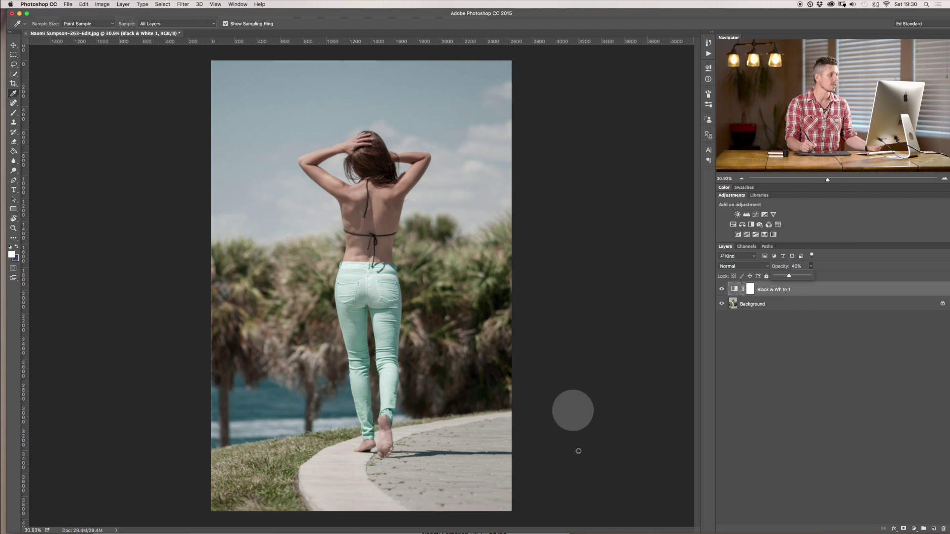
click(734, 290)
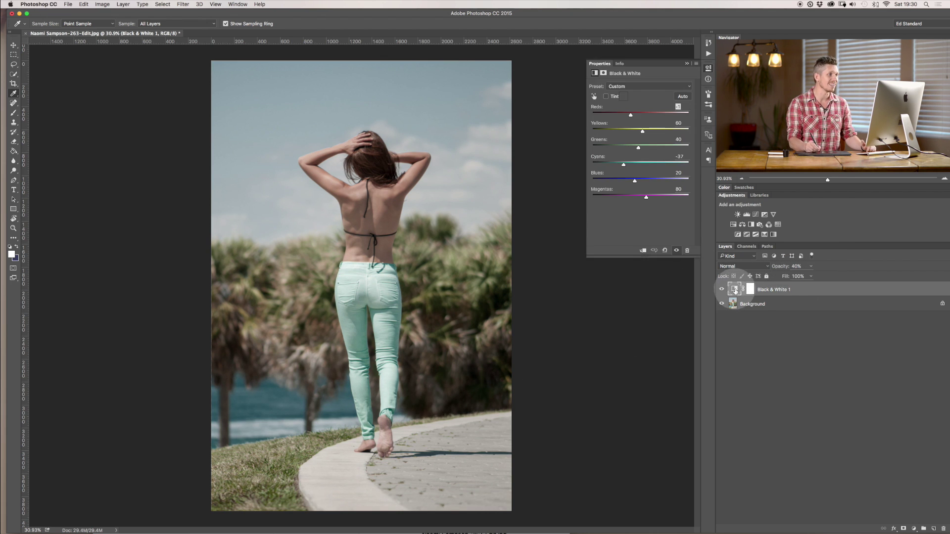
drag(629, 116, 648, 133)
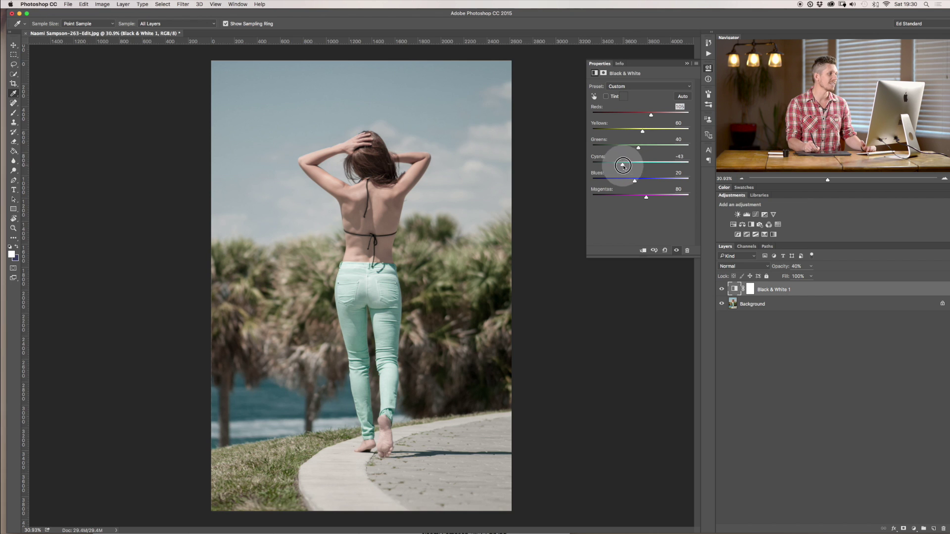
drag(623, 167, 686, 163)
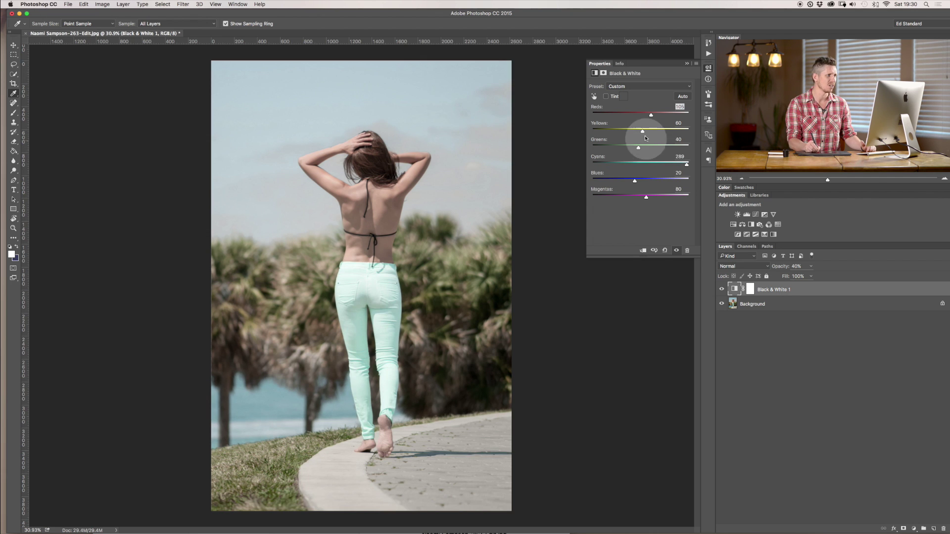
drag(633, 180, 666, 165)
- Settle the mix at Reds 57, Cyans -26 and Blues 3
mouse_move(629, 119)
mouse_down()
mouse_move(617, 121)
mouse_move(646, 106)
mouse_move(616, 119)
mouse_up()
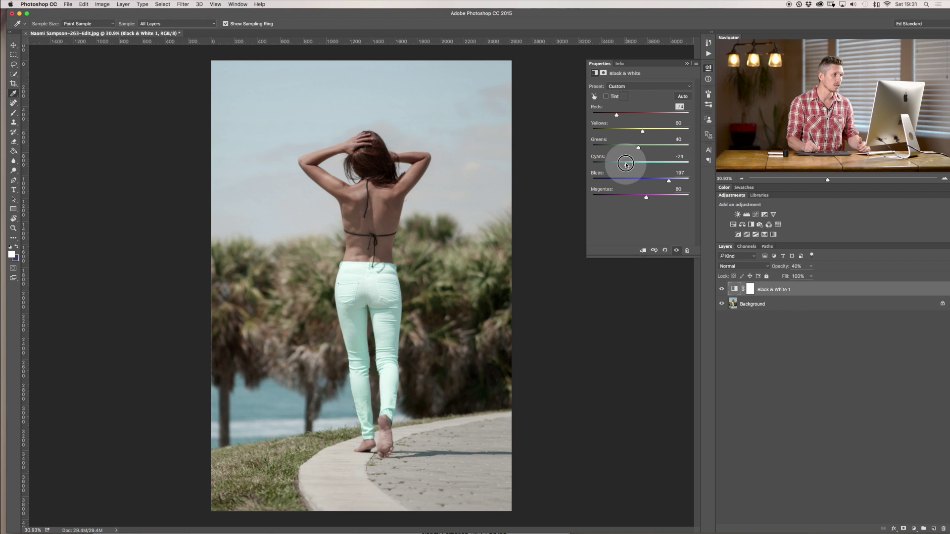
click(626, 163)
click(649, 114)
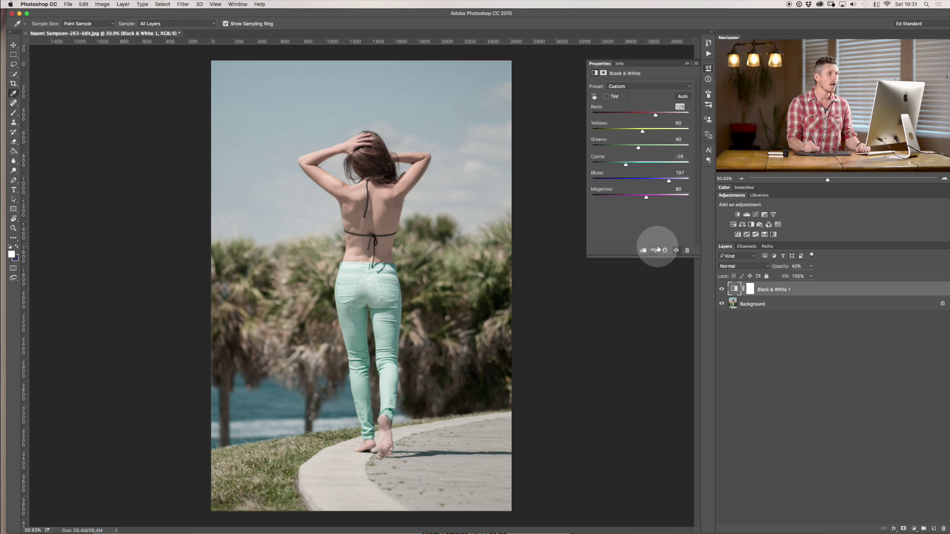
click(642, 113)
click(632, 180)
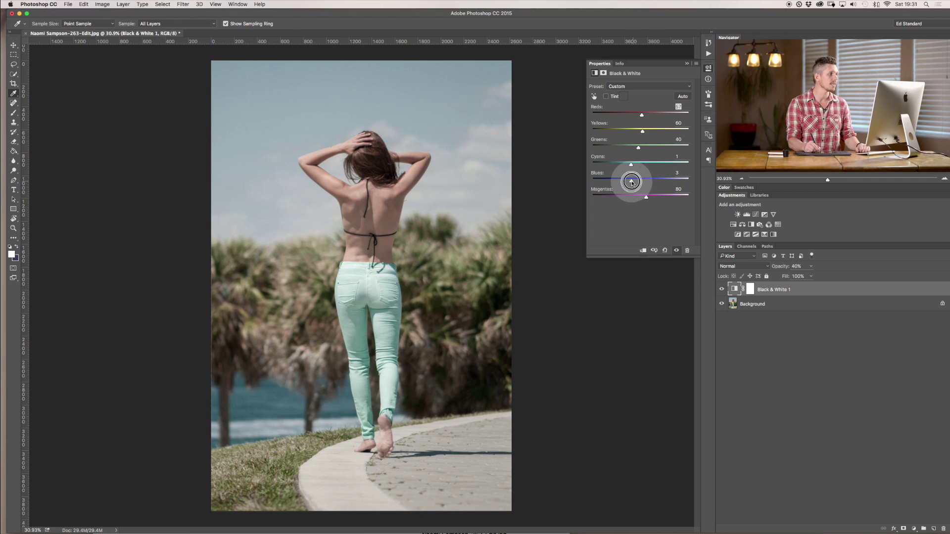
- Try Lighten blending on the Black & White layer at 100% opacity
click(687, 63)
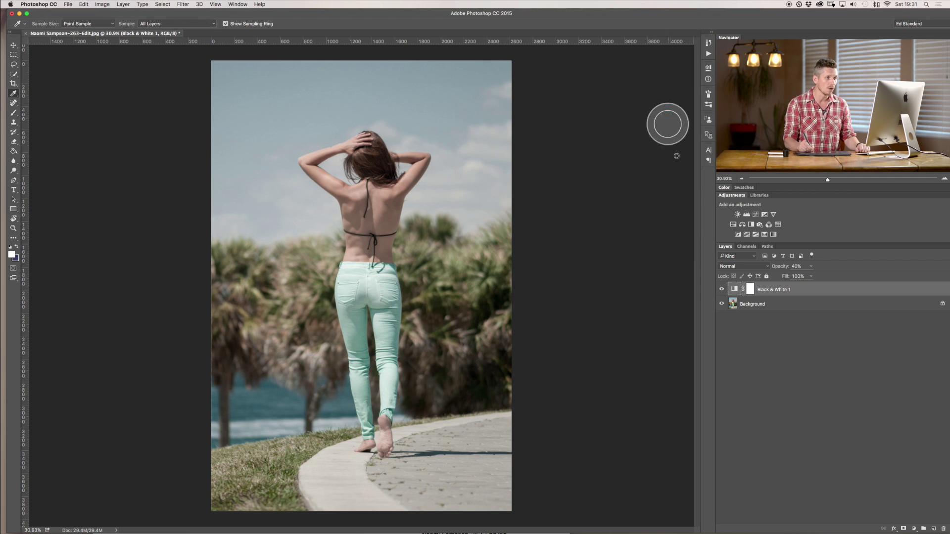
click(759, 265)
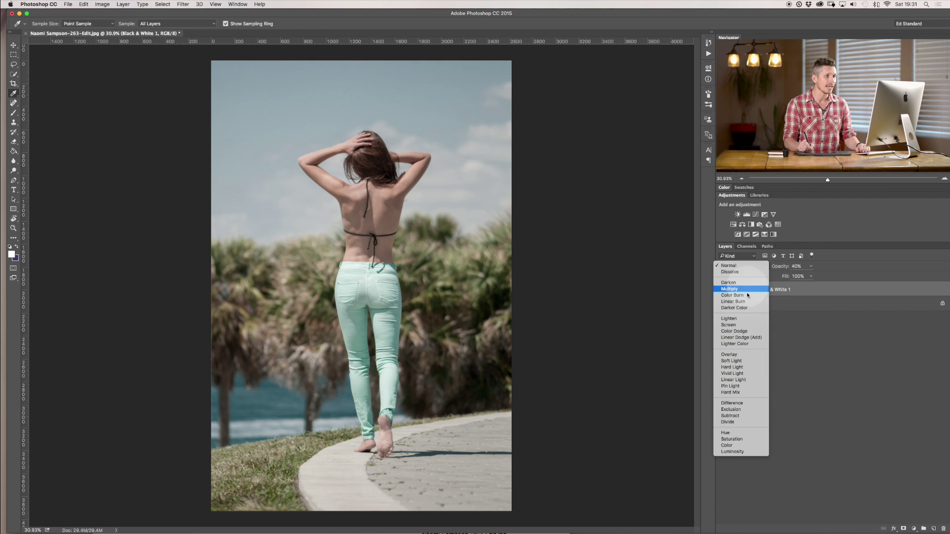
click(780, 392)
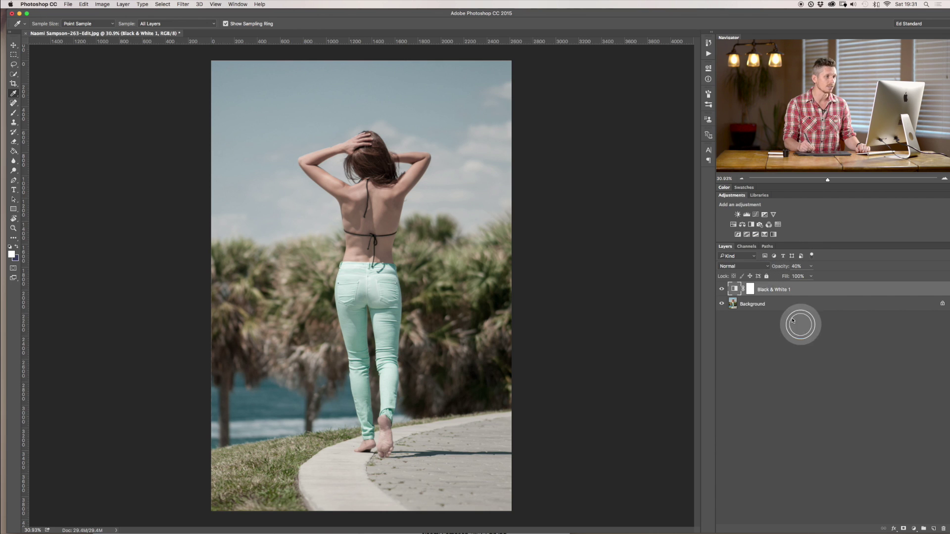
click(766, 266)
click(740, 319)
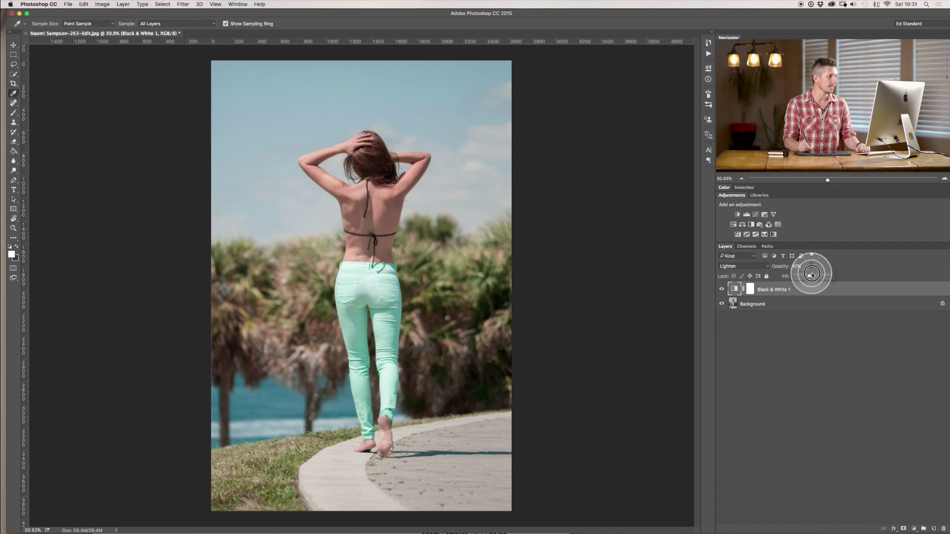
drag(812, 275, 841, 279)
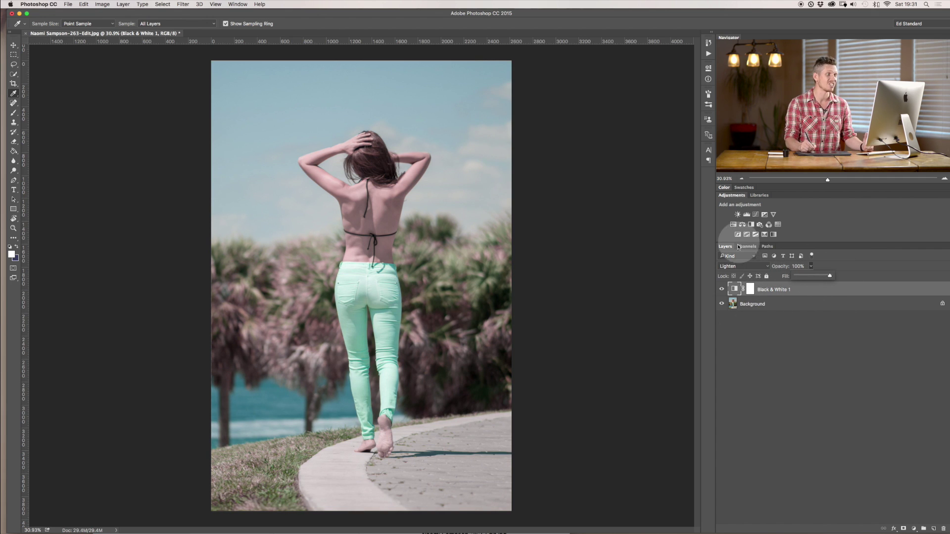
- Try Overlay blending at 61% opacity, lowering Reds and adjusting Cyans in the mix
click(765, 267)
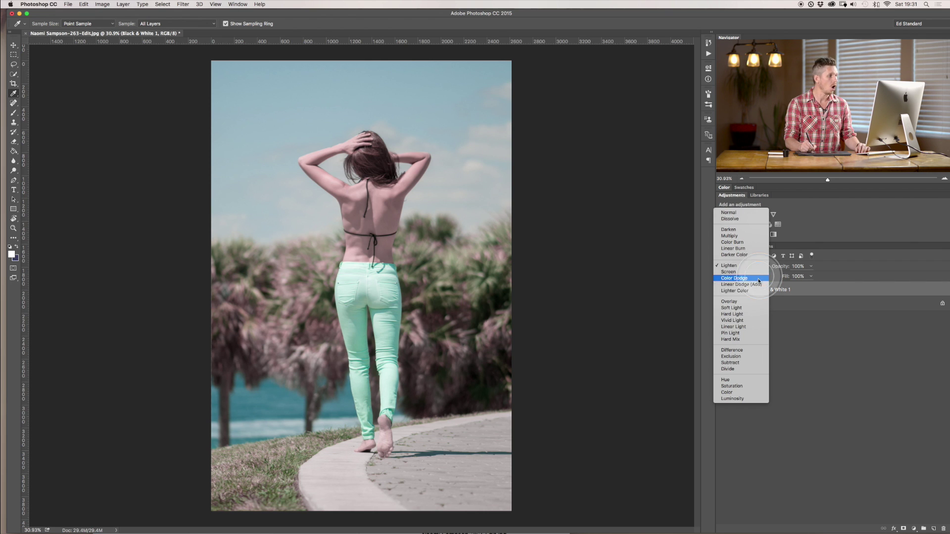
click(751, 302)
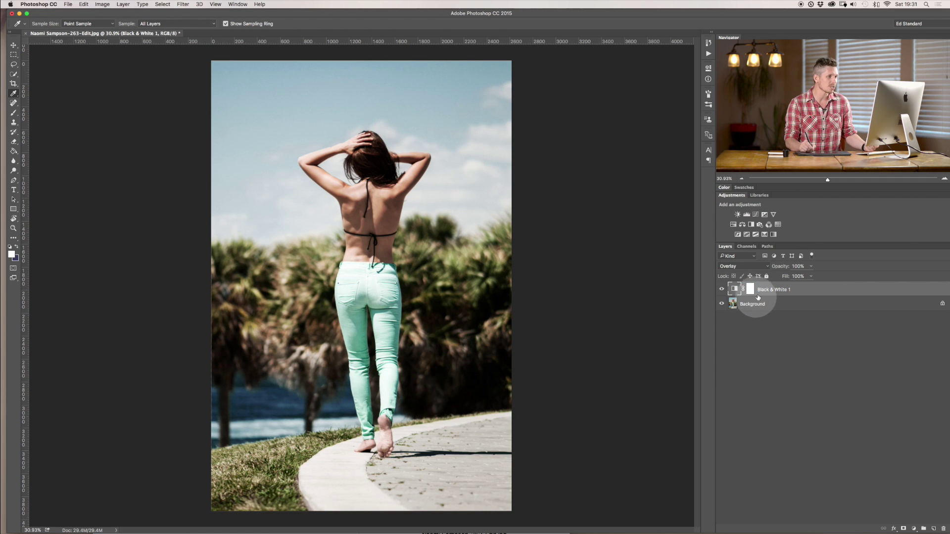
drag(808, 275, 796, 282)
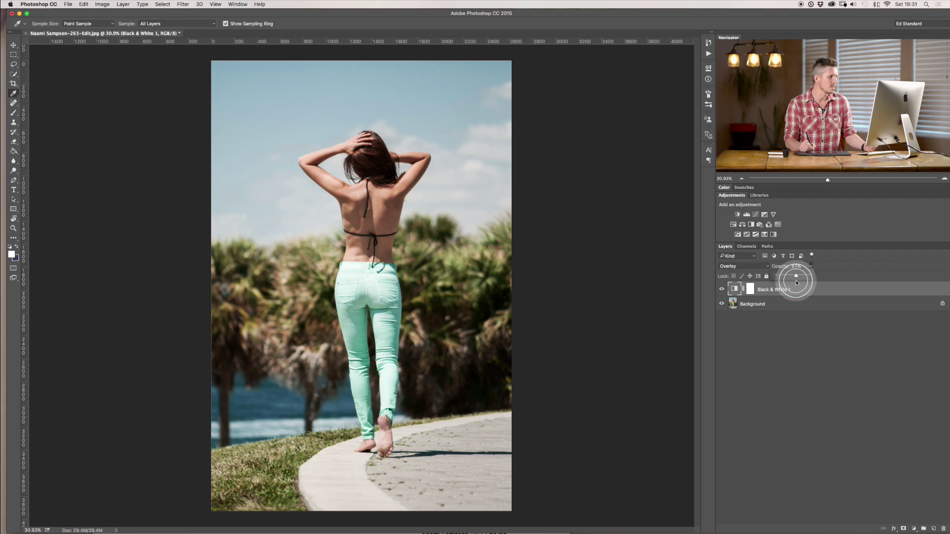
double_click(734, 289)
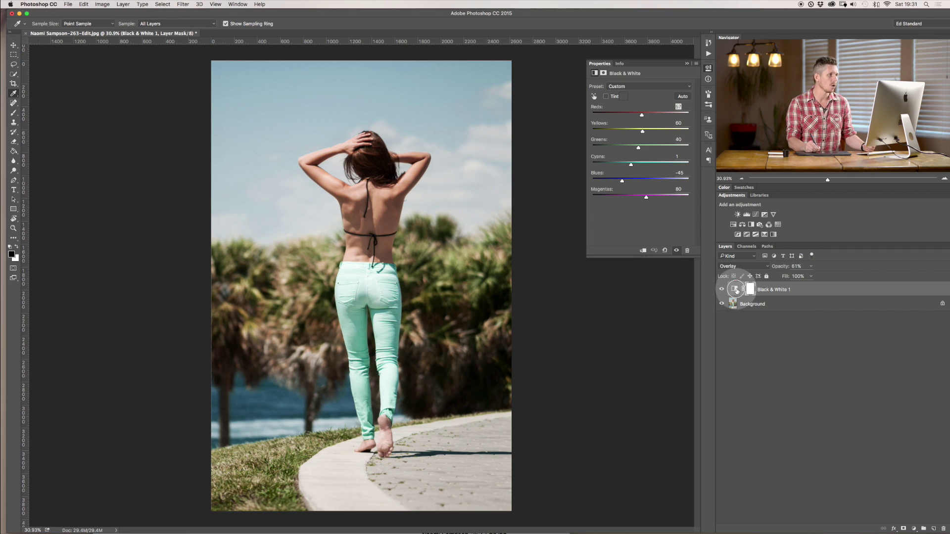
drag(642, 115, 601, 115)
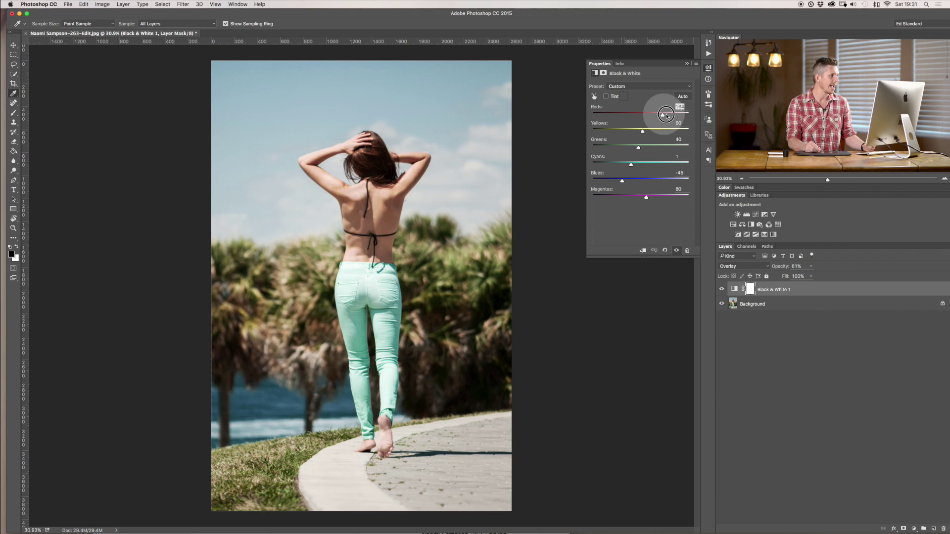
drag(666, 116, 617, 115)
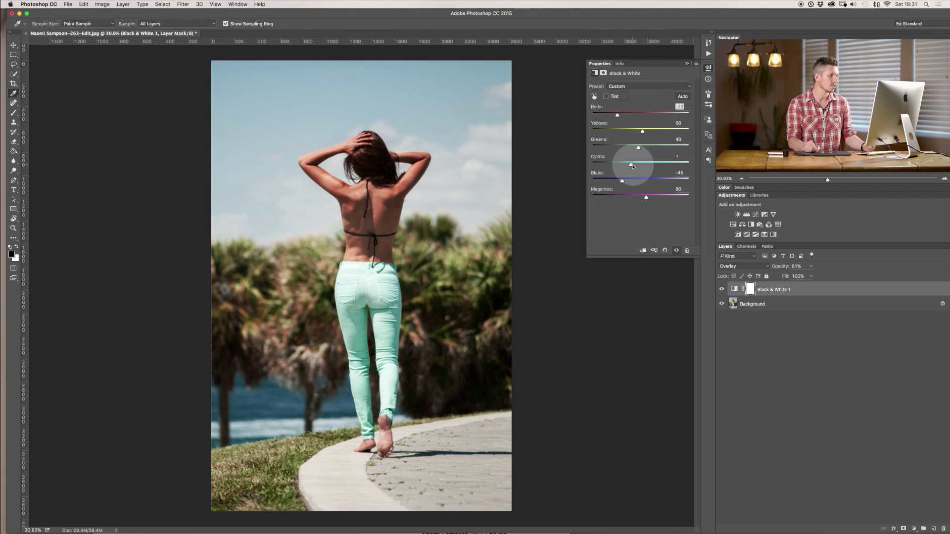
mouse_move(632, 166)
mouse_down()
mouse_move(663, 163)
mouse_move(617, 174)
mouse_move(665, 171)
mouse_move(668, 180)
mouse_move(624, 182)
mouse_up()
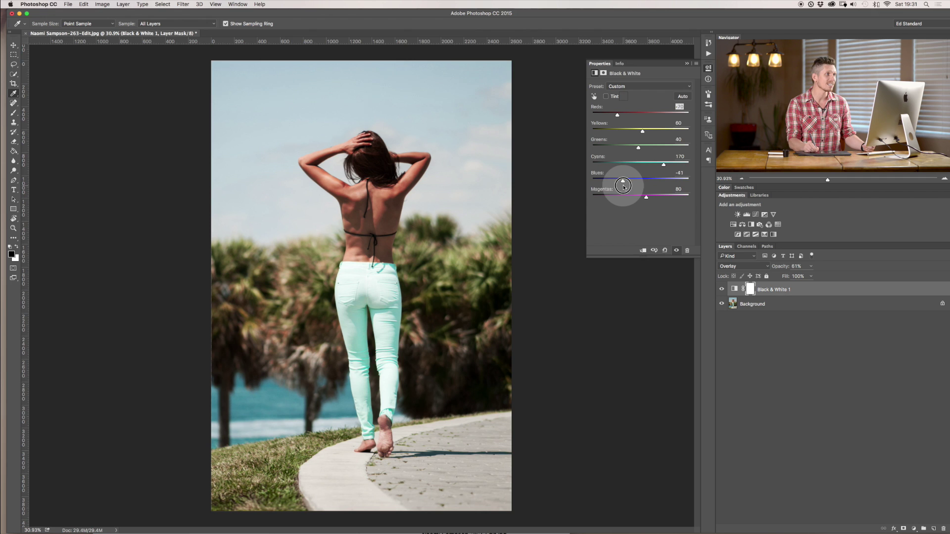
click(686, 64)
- Try Multiply, then settle on Darken blending at 100% opacity
click(741, 267)
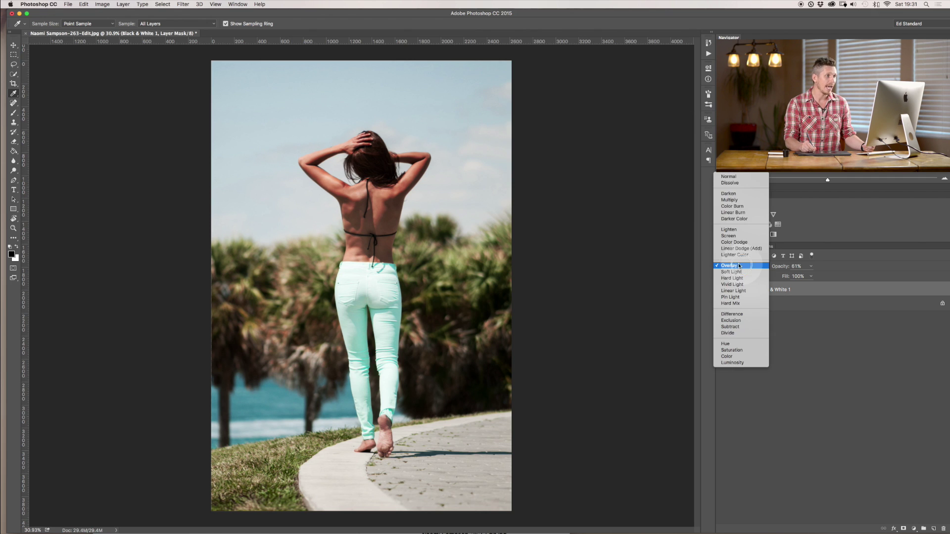
click(739, 200)
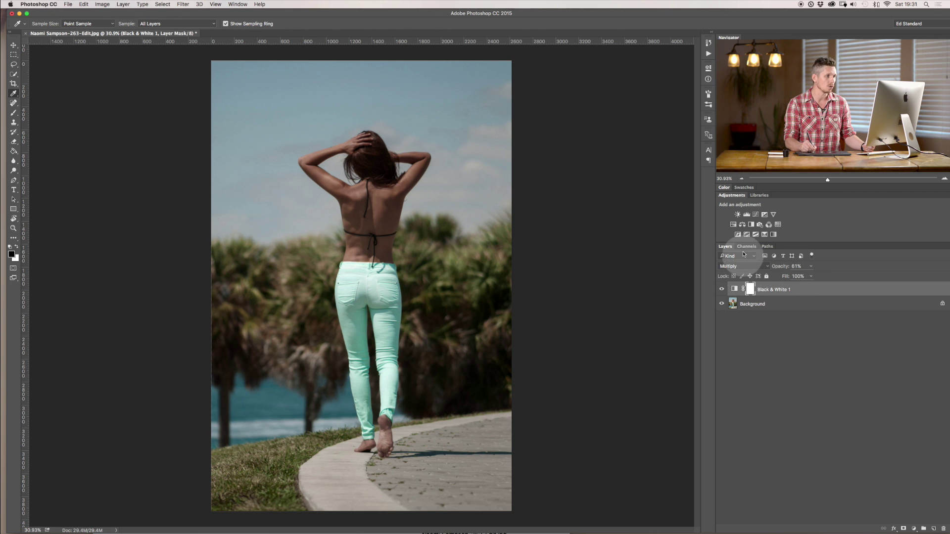
click(751, 267)
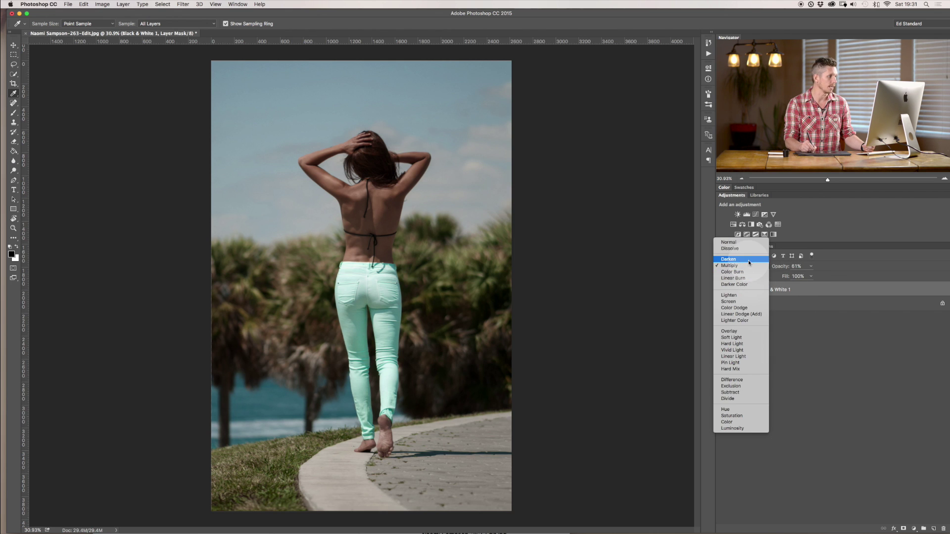
click(749, 262)
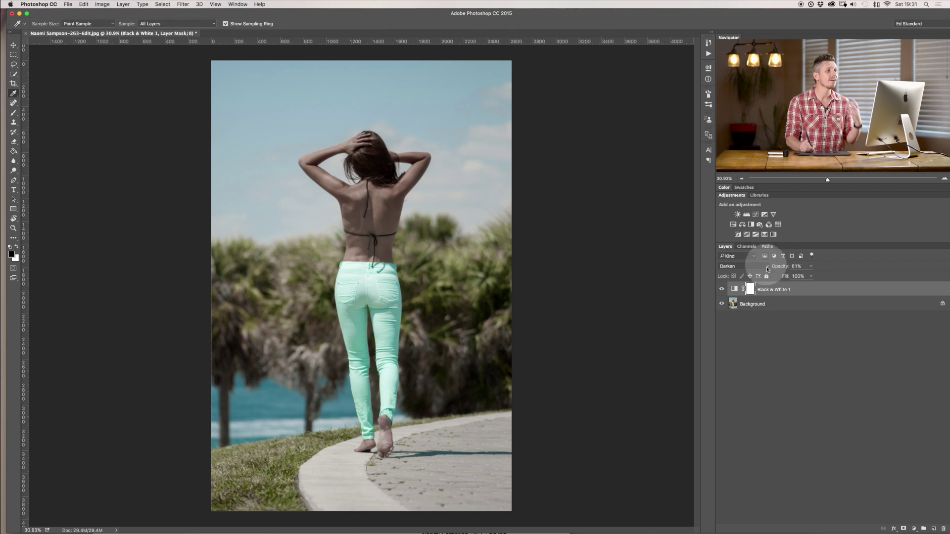
click(807, 268)
drag(819, 275, 823, 276)
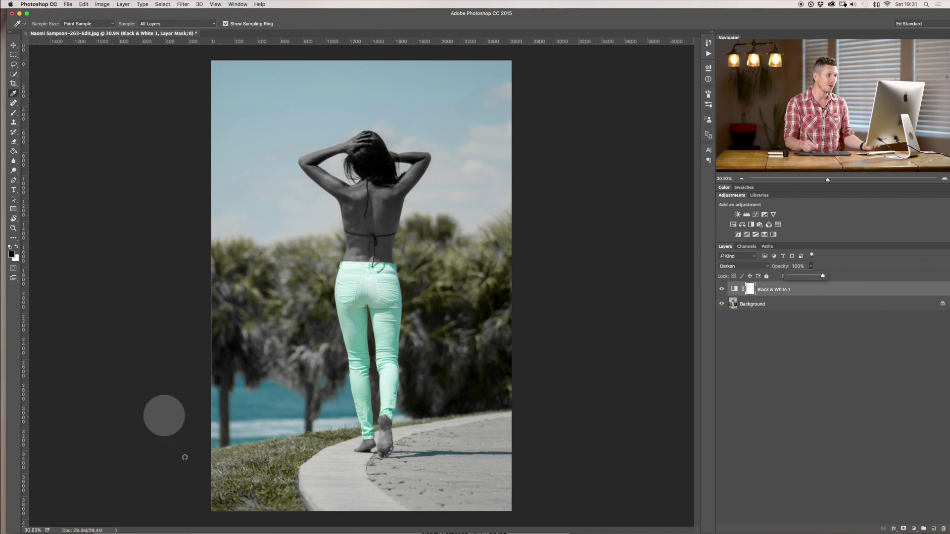
- Push Reds up, drop Greens to minimum, and set Cyans to 120 and Yellows to 61
double_click(734, 290)
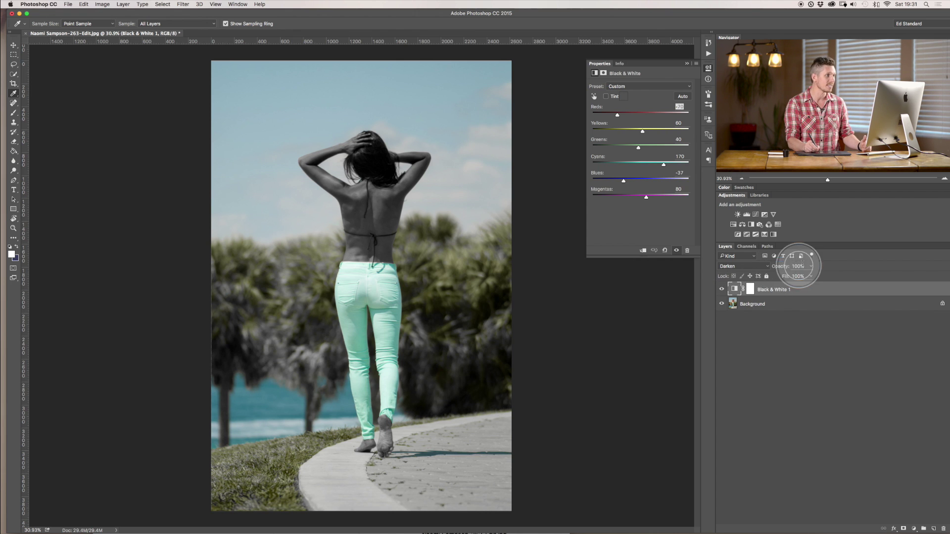
drag(639, 113, 596, 114)
drag(638, 147, 554, 152)
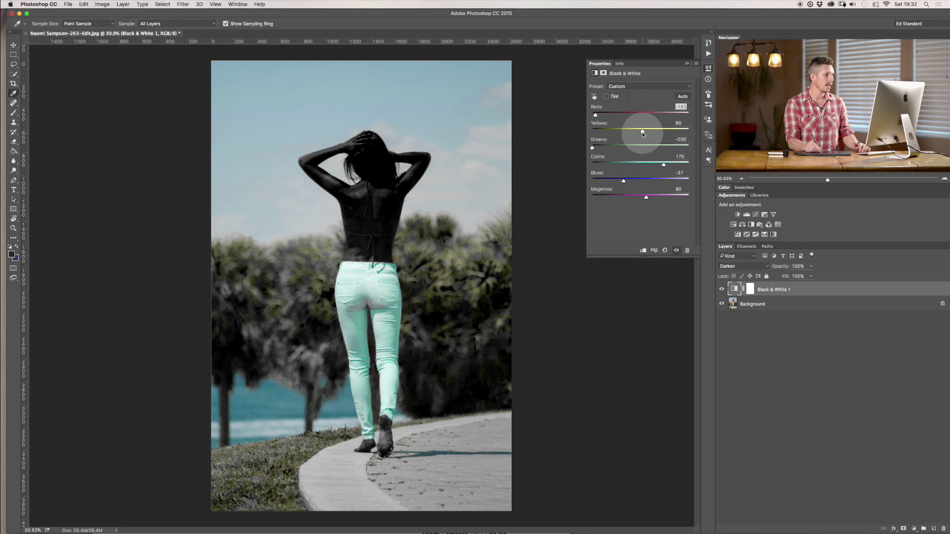
drag(624, 133, 654, 164)
drag(663, 132, 656, 113)
click(686, 63)
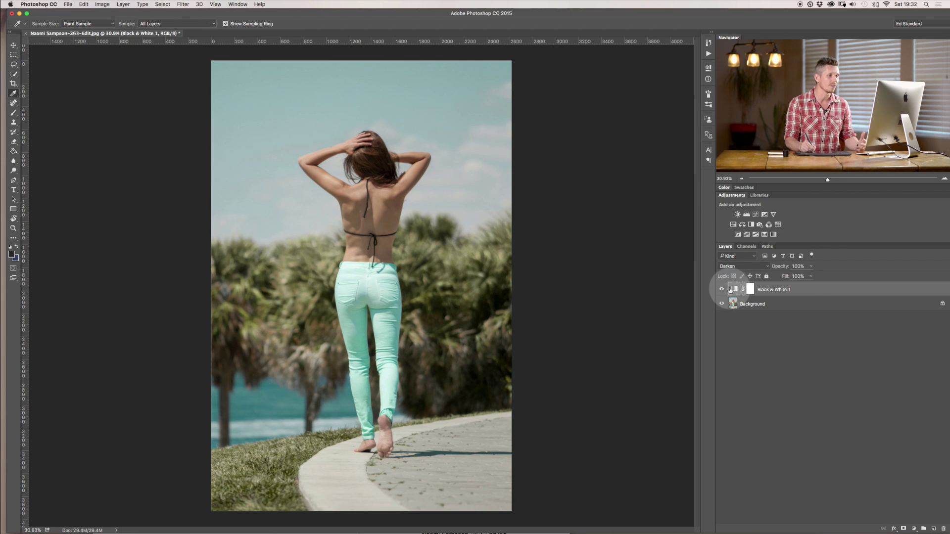
- Set the Black & White layer to Normal blending, lower Reds slightly, and compare with the original
click(744, 266)
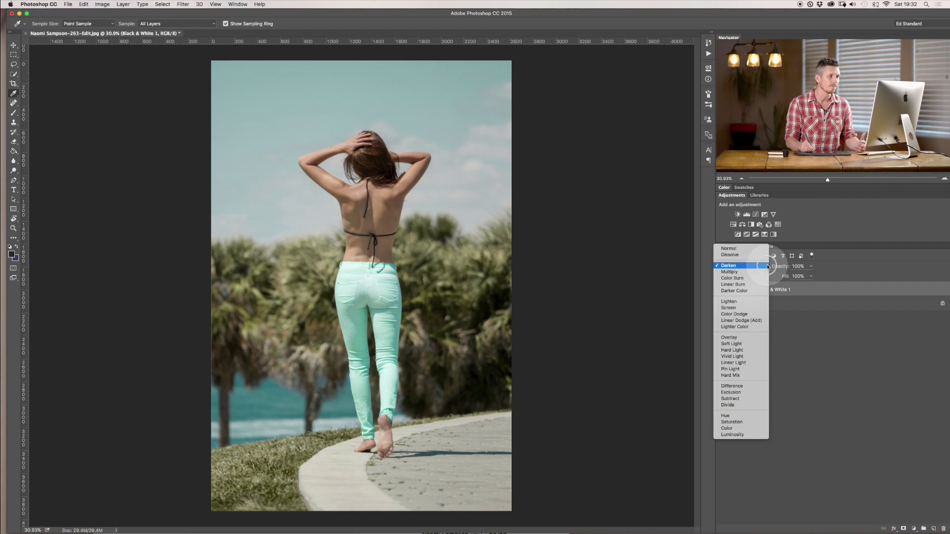
click(753, 249)
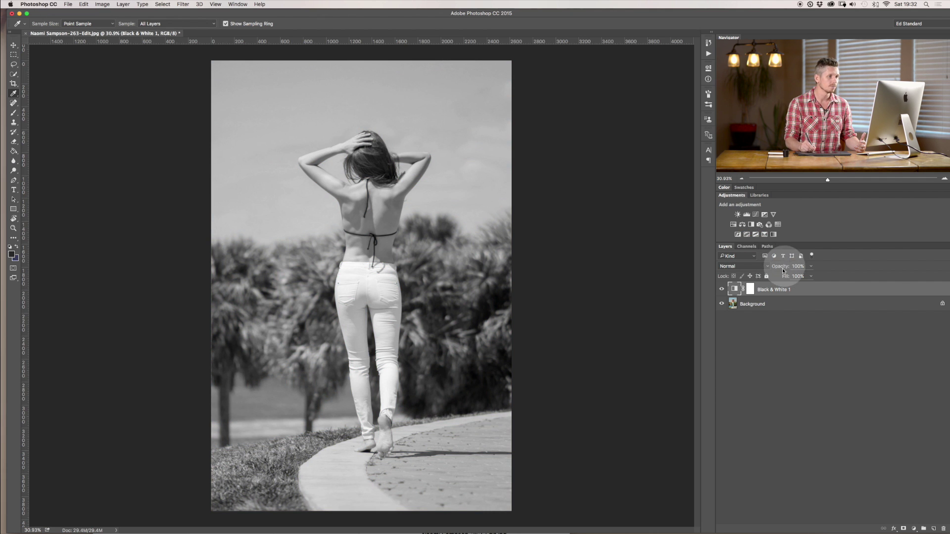
click(733, 291)
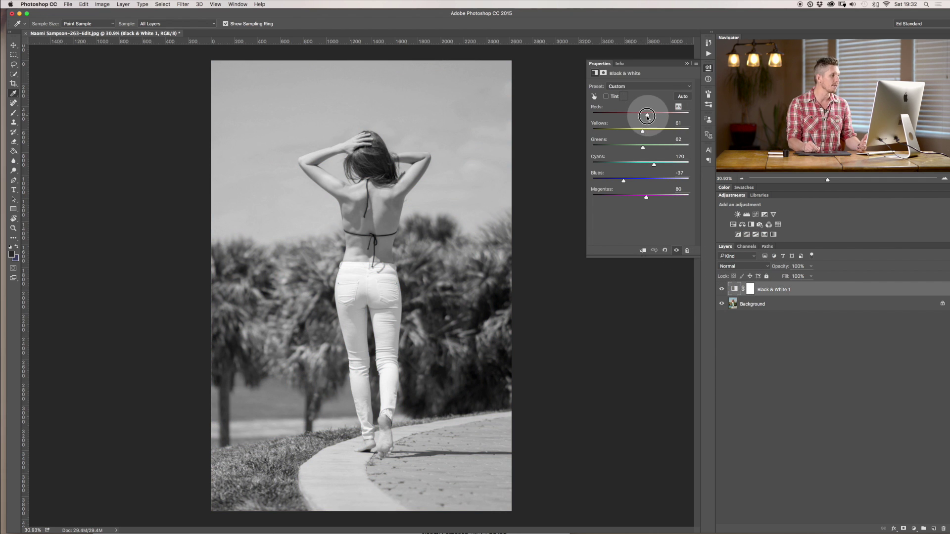
drag(647, 115, 632, 116)
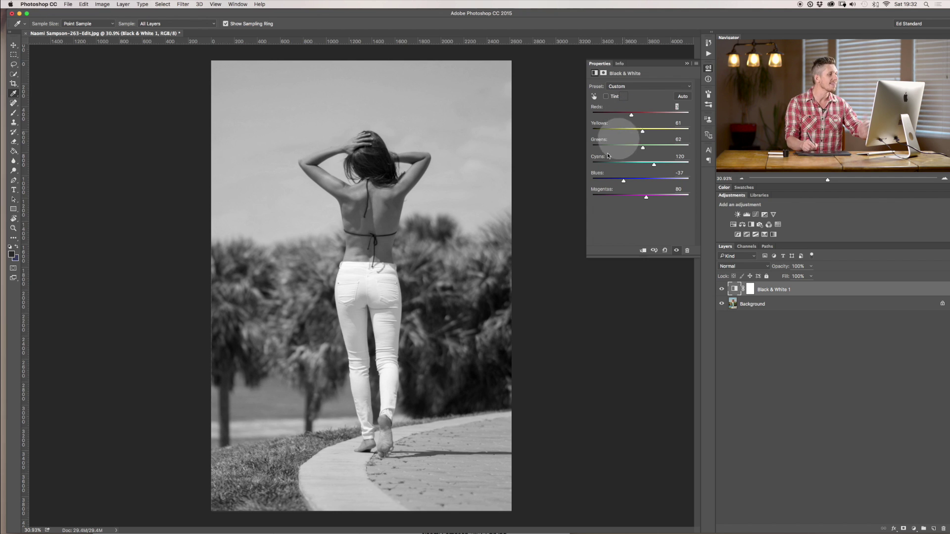
click(689, 60)
click(722, 291)
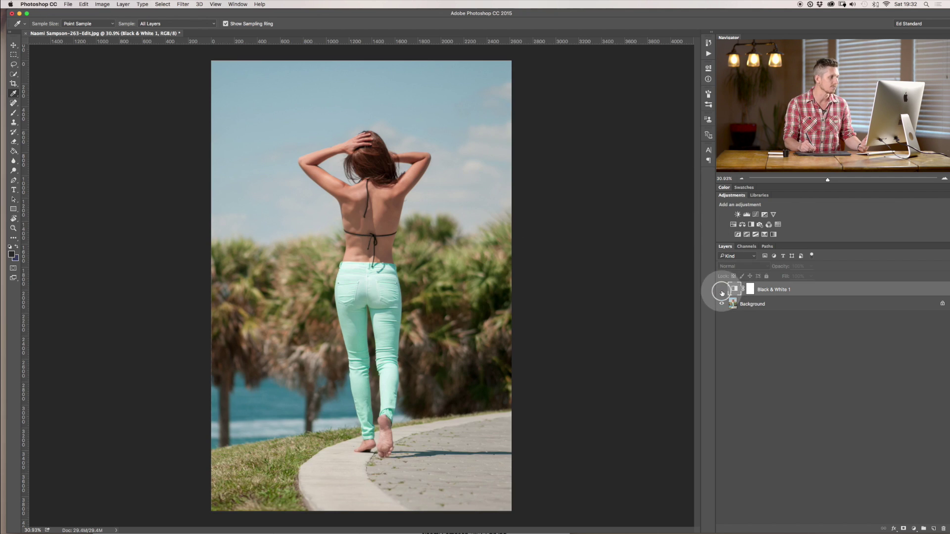
click(723, 290)
- Retune the mix to Yellows 103 and Cyans 51, lowering Reds to darken skin tones
double_click(741, 288)
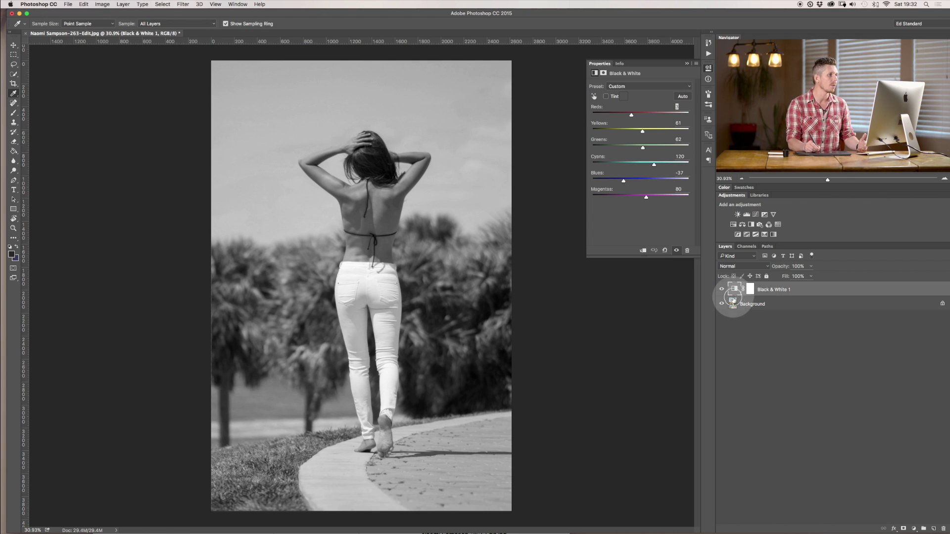
mouse_move(632, 115)
mouse_down()
mouse_move(653, 114)
mouse_move(629, 114)
mouse_up()
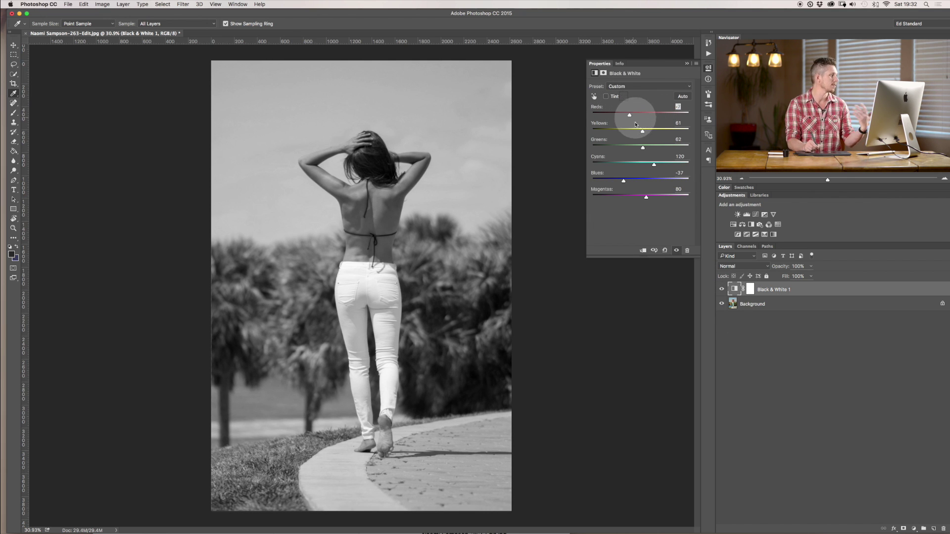
click(643, 130)
drag(629, 116, 651, 139)
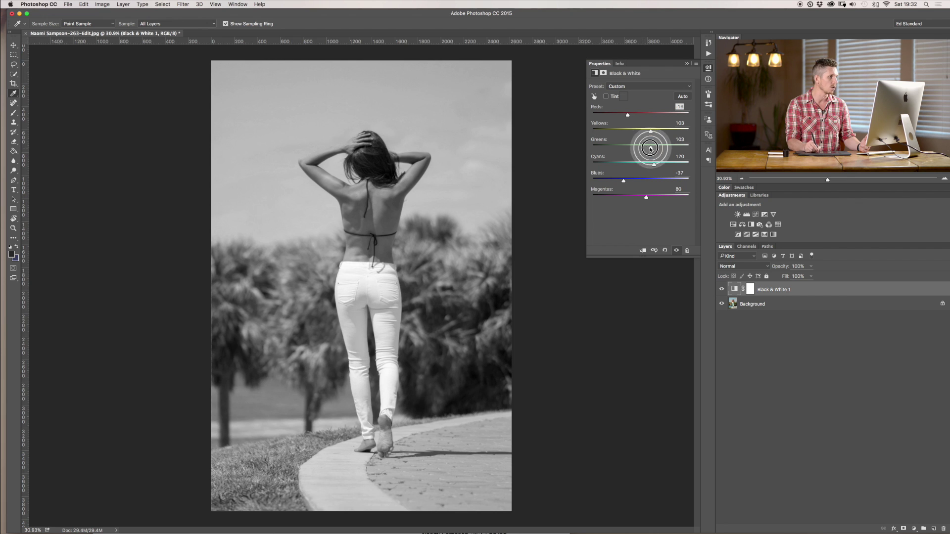
mouse_move(645, 167)
mouse_down()
mouse_move(618, 163)
mouse_move(641, 165)
mouse_move(626, 198)
mouse_move(600, 199)
mouse_move(633, 203)
mouse_move(642, 175)
mouse_move(600, 174)
mouse_move(633, 170)
mouse_up()
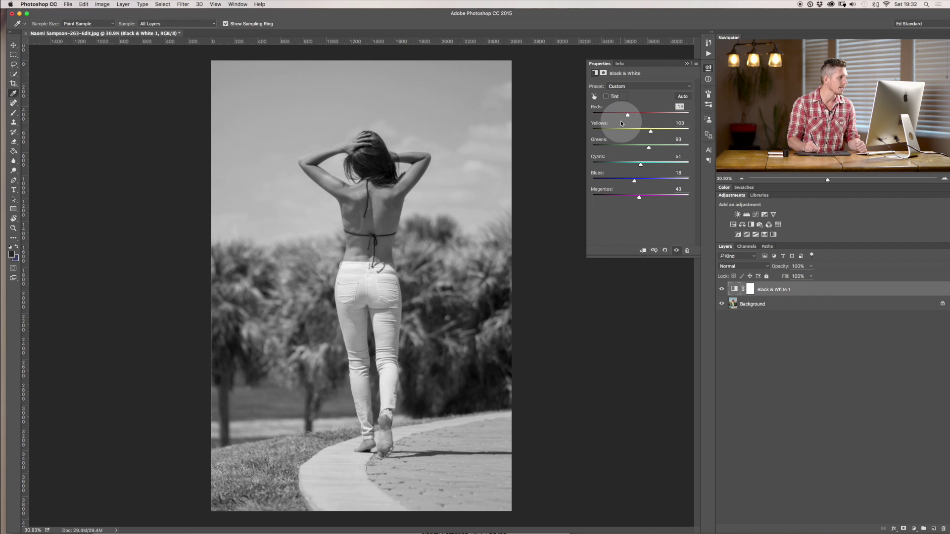
mouse_move(628, 117)
mouse_down()
mouse_move(610, 116)
mouse_move(622, 118)
mouse_up()
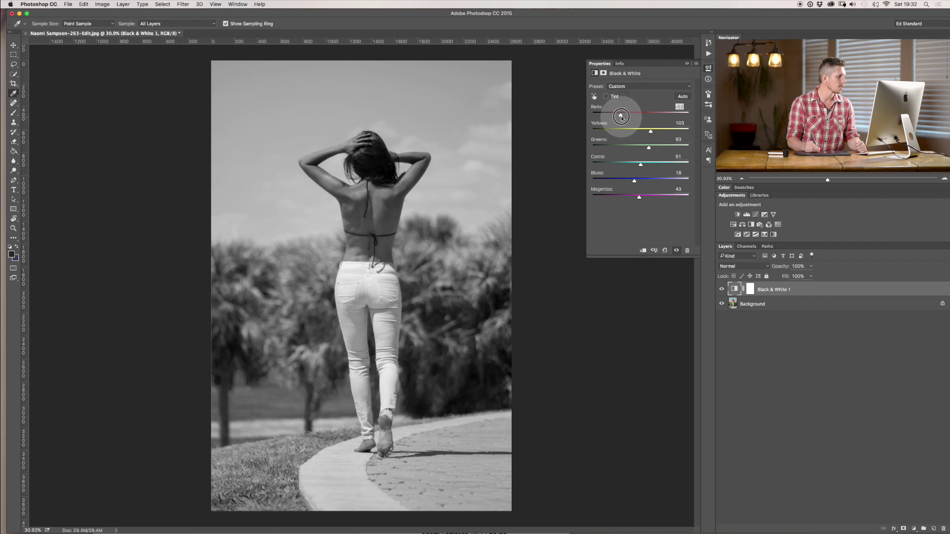
- Add a Curves layer above Black & White and drag the lower curve down to deepen shadows
click(686, 63)
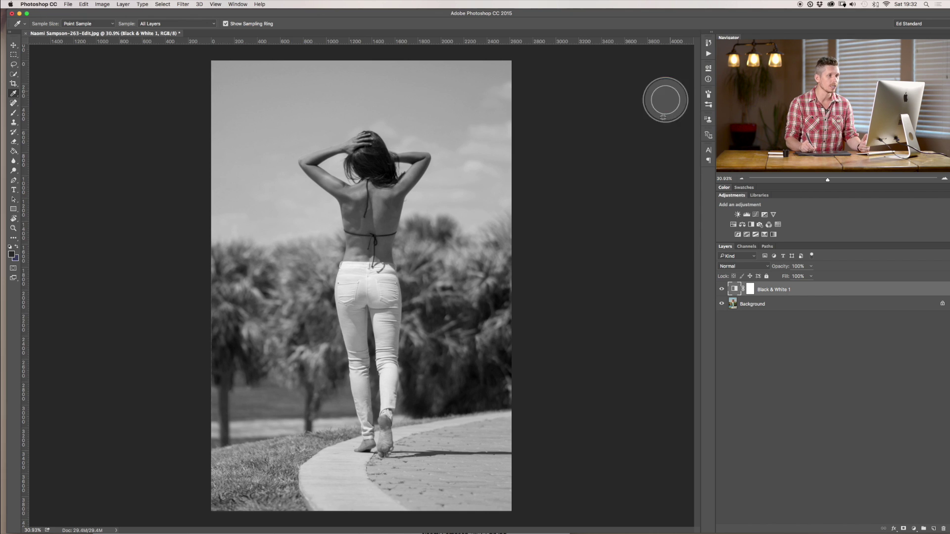
click(755, 214)
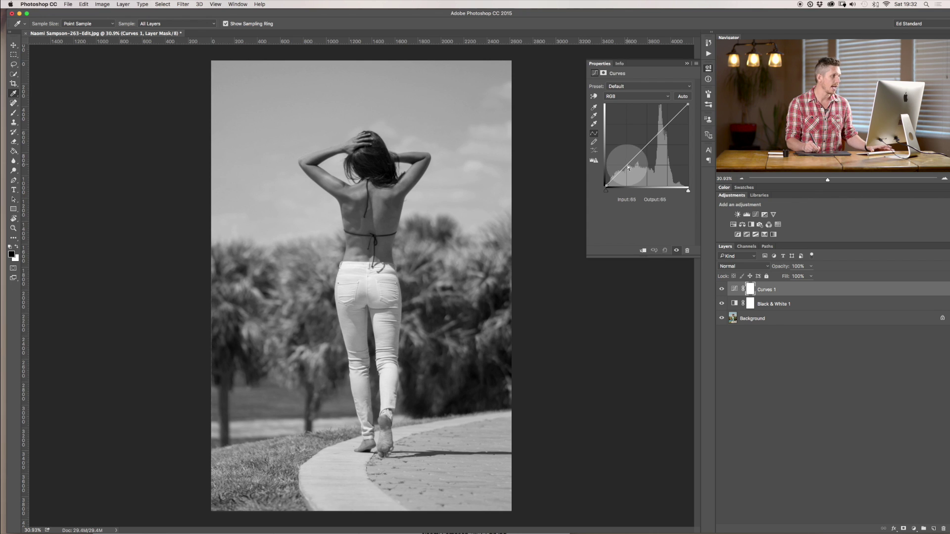
drag(627, 166, 667, 124)
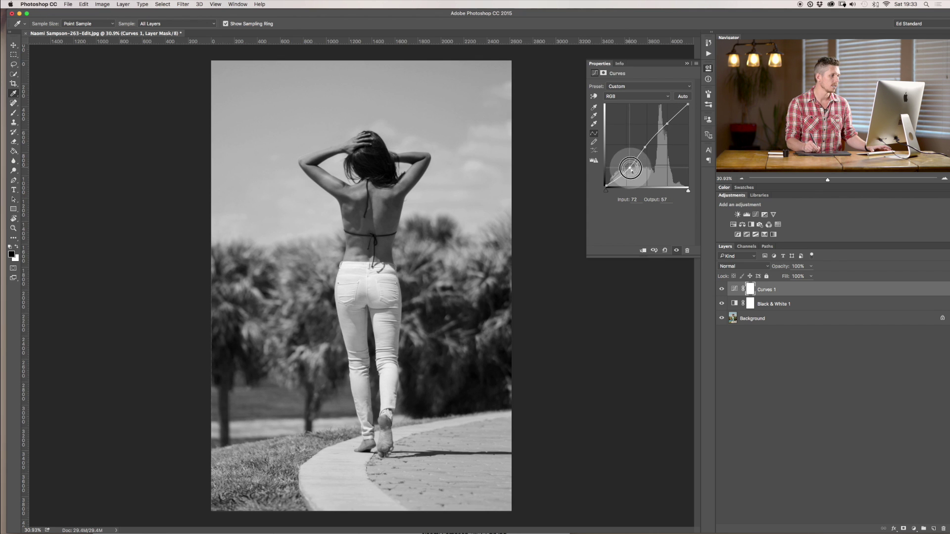
drag(631, 171, 629, 169)
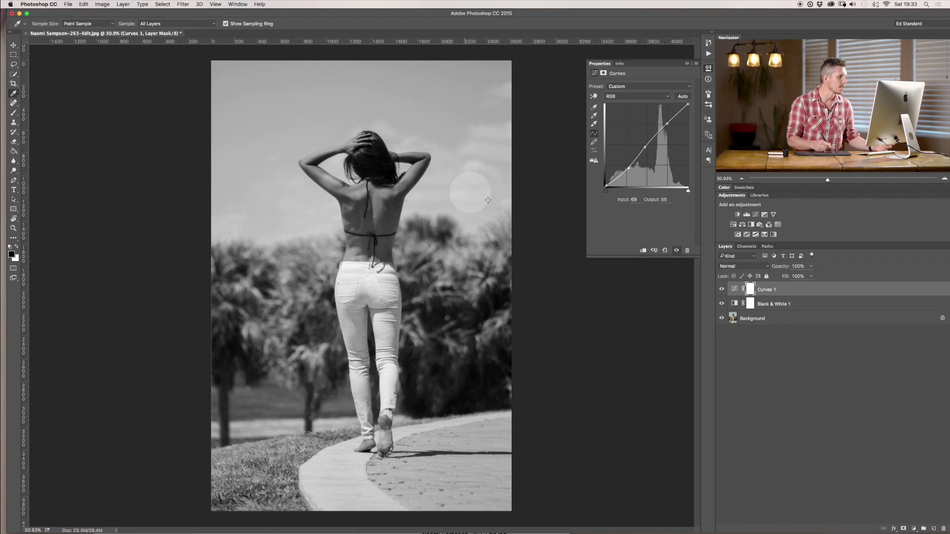
- Solo the Background layer, toggling between edited and original, ending on the original colour photo
alt+click(722, 319)
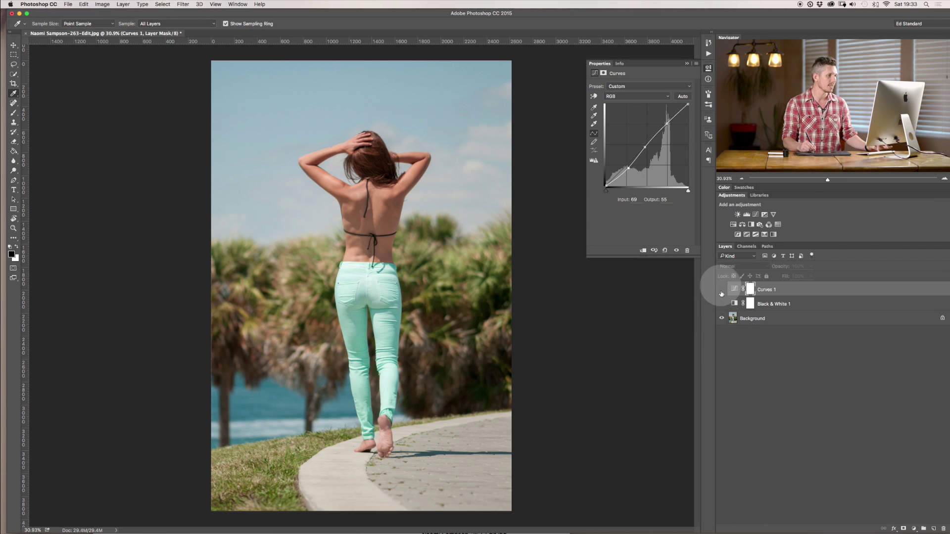
alt+click(723, 318)
alt+click(723, 318)
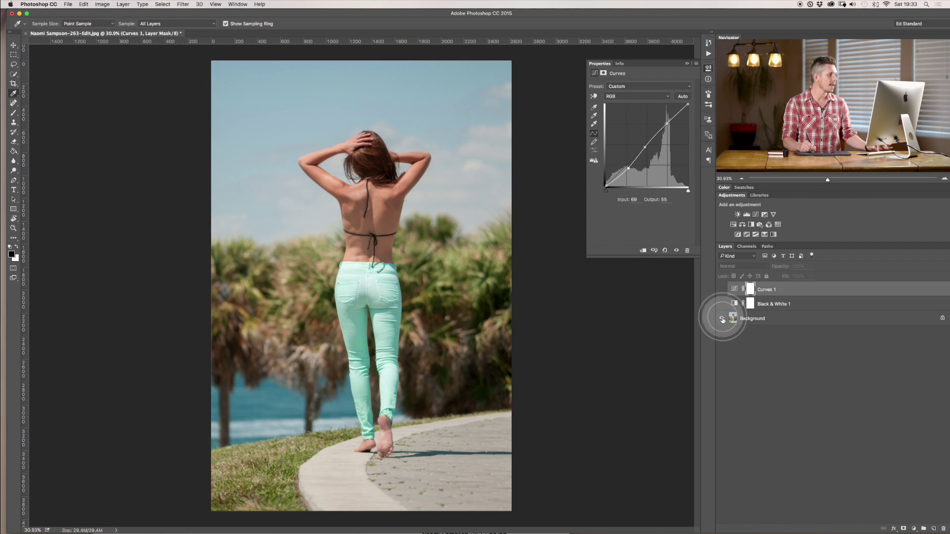